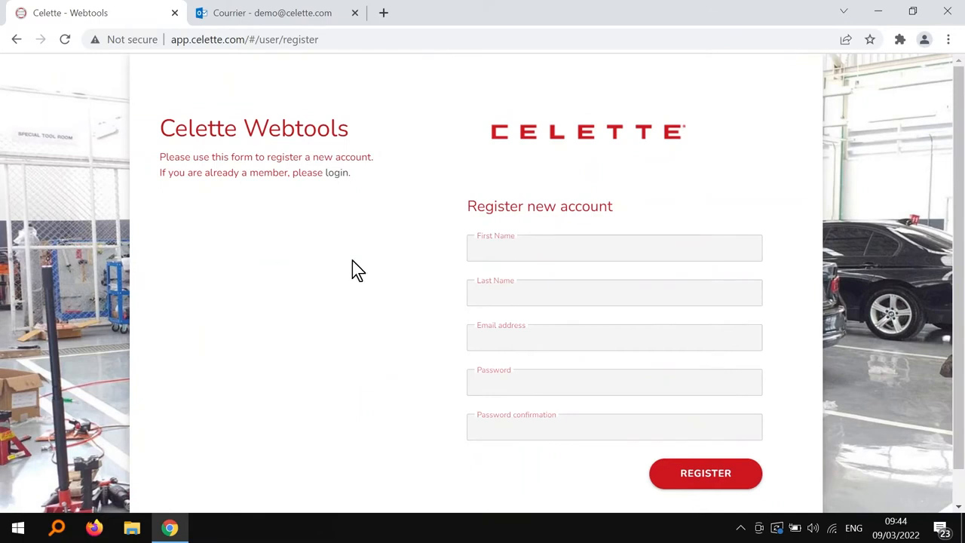
Step: Register a new account with the user's first and last name, e-mail, and a confirmed password
{"action": "left_click", "coordinate": [505, 248]}
{"action": "type", "text": "John"}
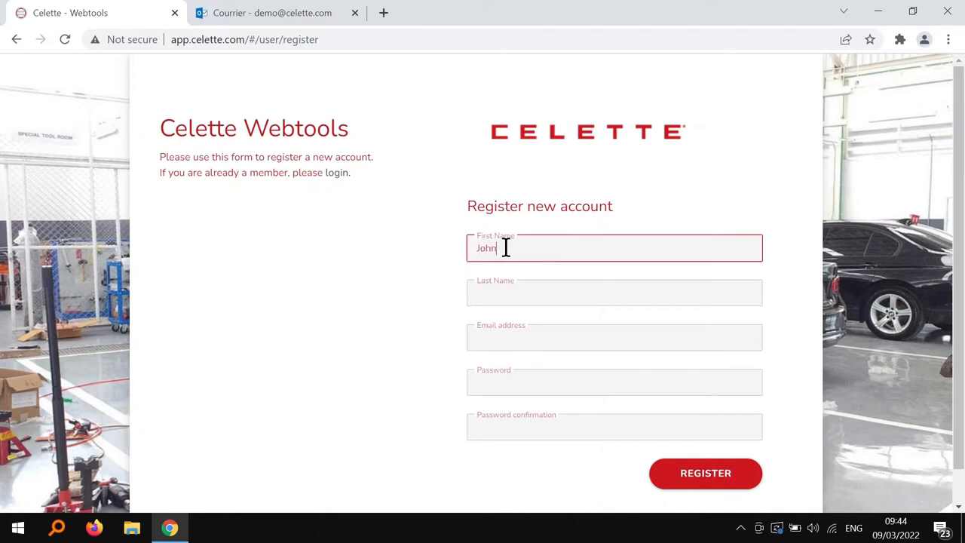
{"action": "left_click", "coordinate": [528, 291]}
{"action": "type", "text": "Doe"}
{"action": "left_click", "coordinate": [526, 337]}
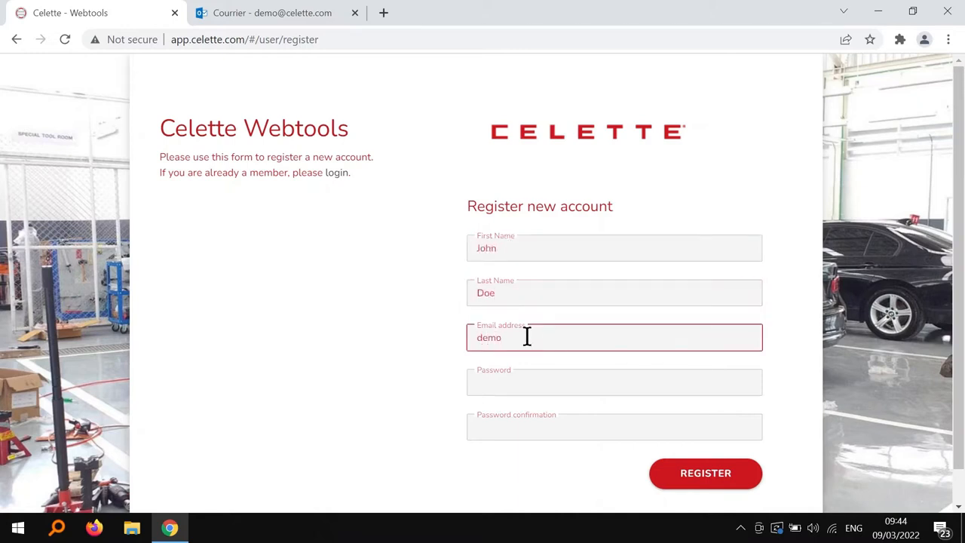
{"action": "left_click", "coordinate": [623, 381]}
{"action": "type", "text": "demo12"}
{"action": "left_click", "coordinate": [615, 426]}
{"action": "type", "text": "demo12"}
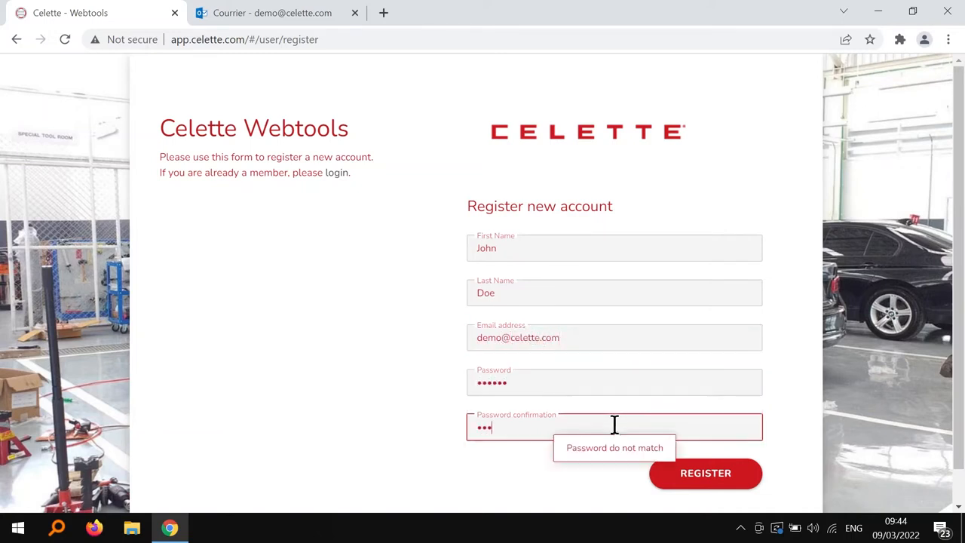
{"action": "left_click", "coordinate": [702, 485]}
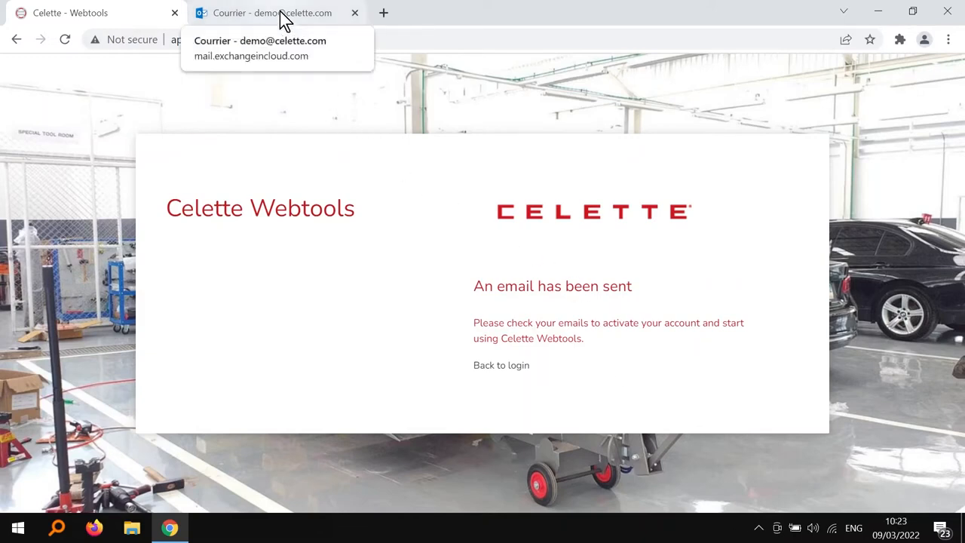
Step: Open the Celette Webtools activation e-mail in Outlook and follow its Activate your account link
{"action": "left_click", "coordinate": [281, 17]}
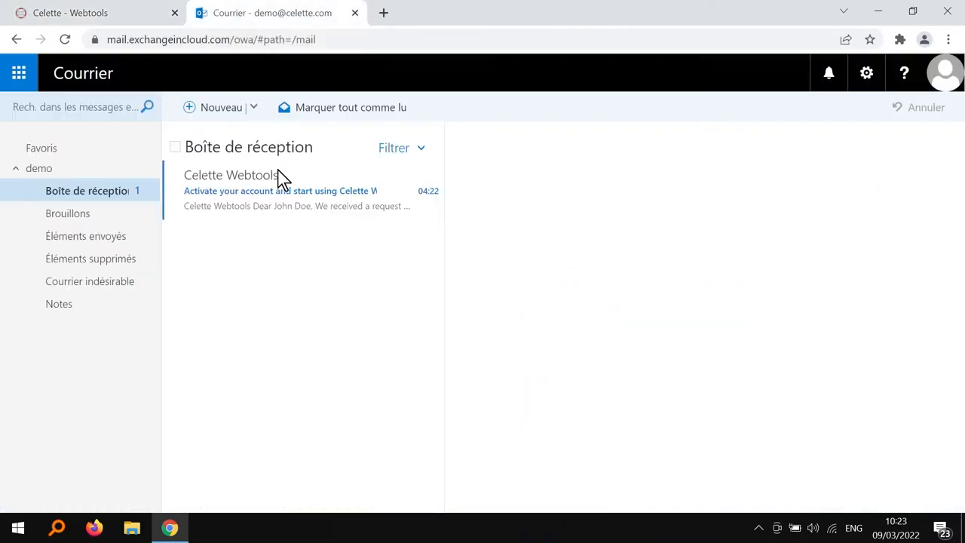
{"action": "left_click", "coordinate": [336, 195]}
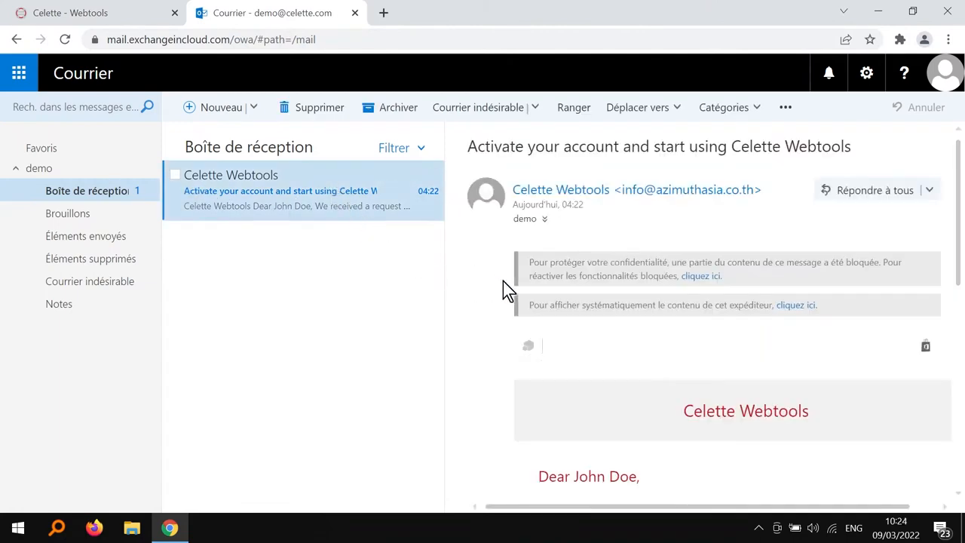
{"action": "scroll", "coordinate": [498, 303], "scroll_direction": "down", "scroll_amount": 5}
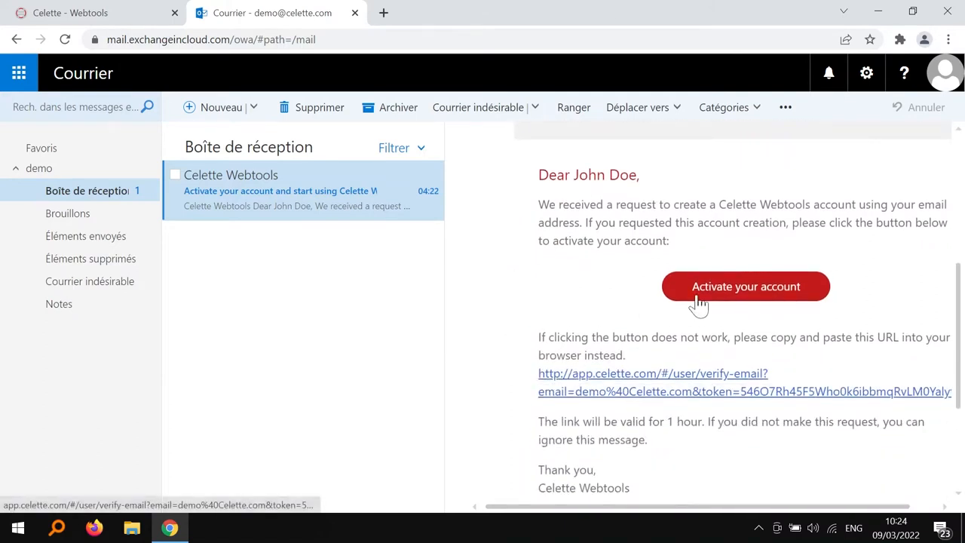
{"action": "left_click", "coordinate": [746, 299]}
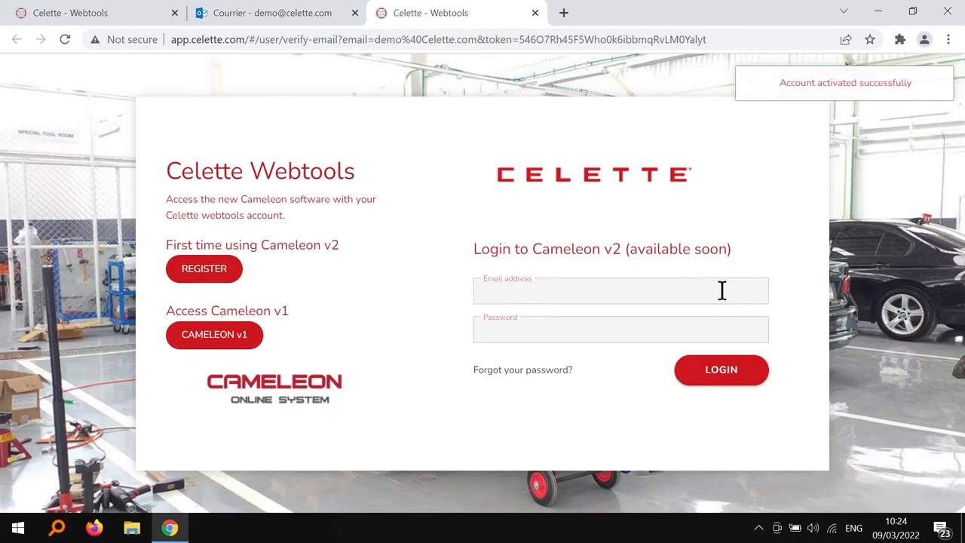
Step: Log in to Celette Webtools with the new account's e-mail and password
{"action": "left_click", "coordinate": [721, 290]}
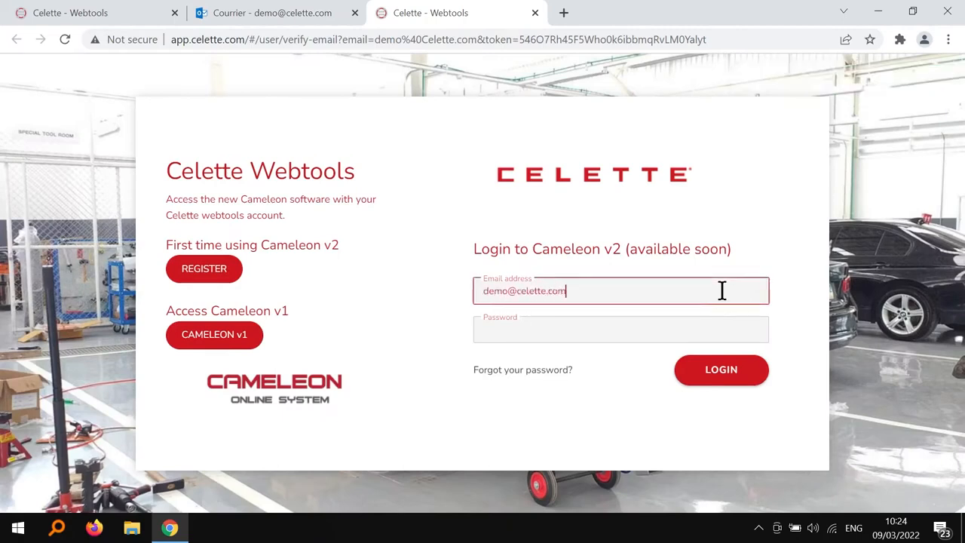
{"action": "key", "text": "Tab"}
{"action": "type", "text": "••••••"}
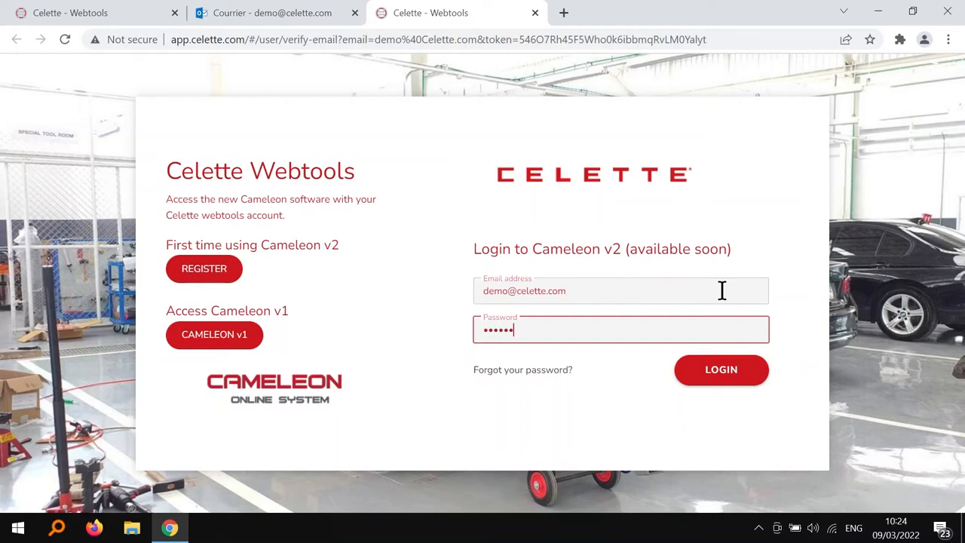
{"action": "left_click", "coordinate": [729, 380]}
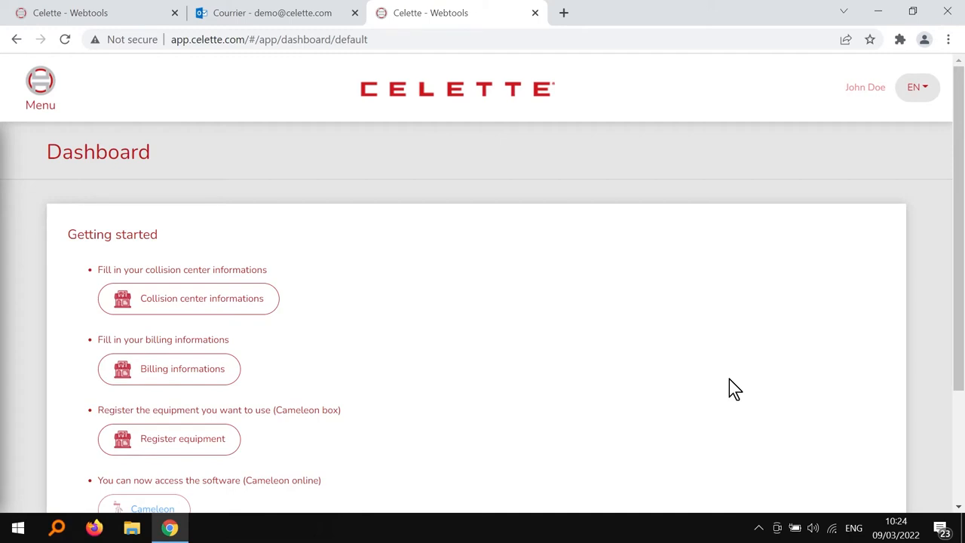
Step: Go to Collision center > Account and open the Add collision center information form
{"action": "scroll", "coordinate": [603, 332], "scroll_direction": "down", "scroll_amount": 1}
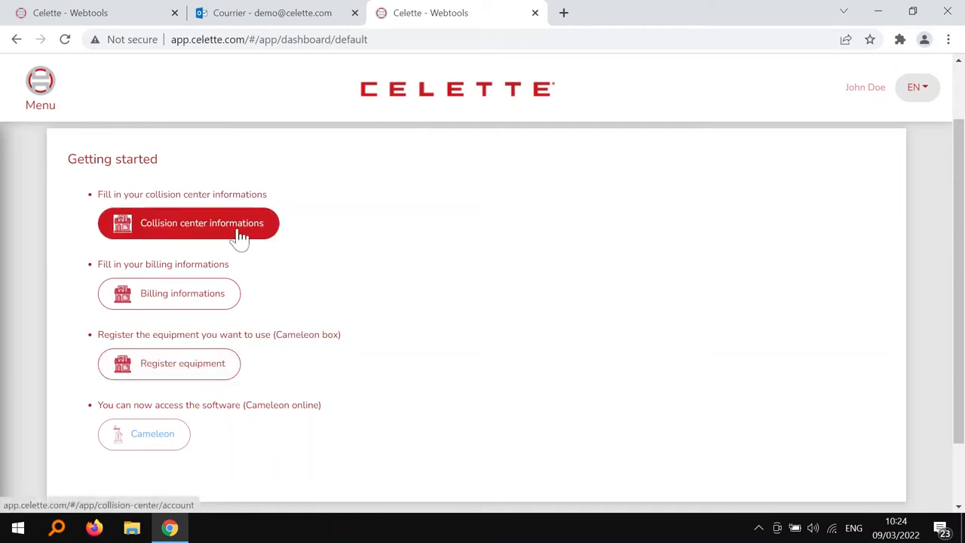
{"action": "left_click", "coordinate": [55, 94]}
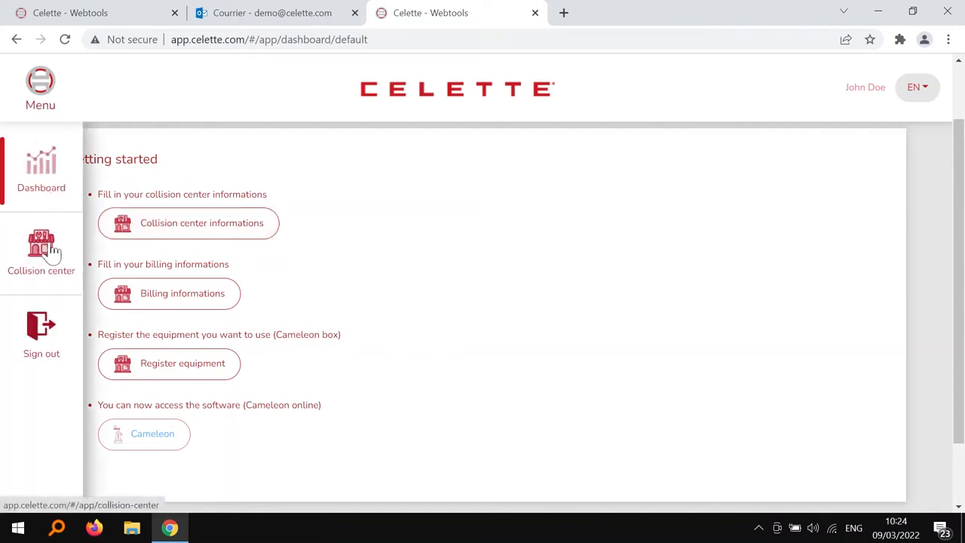
{"action": "mouse_move", "coordinate": [52, 251]}
{"action": "left_click", "coordinate": [137, 161]}
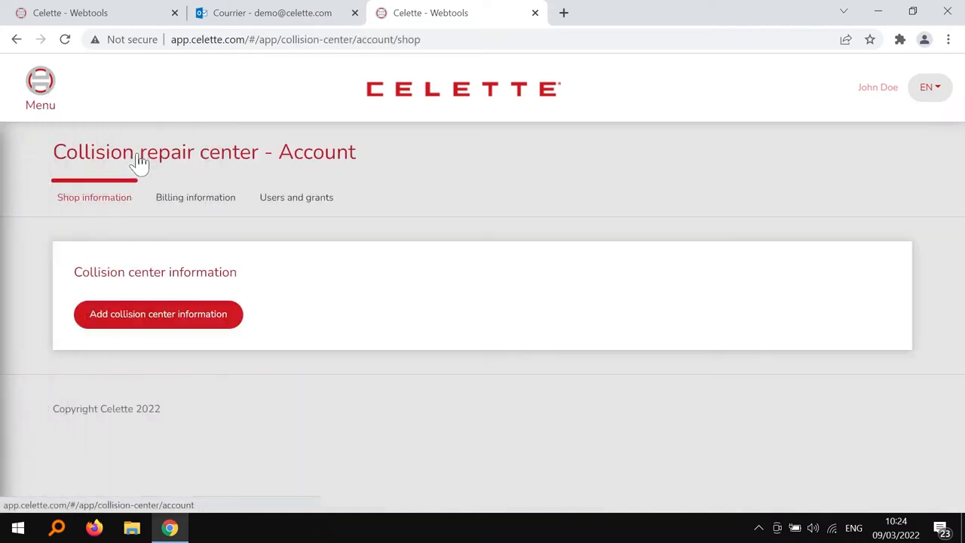
{"action": "left_click", "coordinate": [156, 327]}
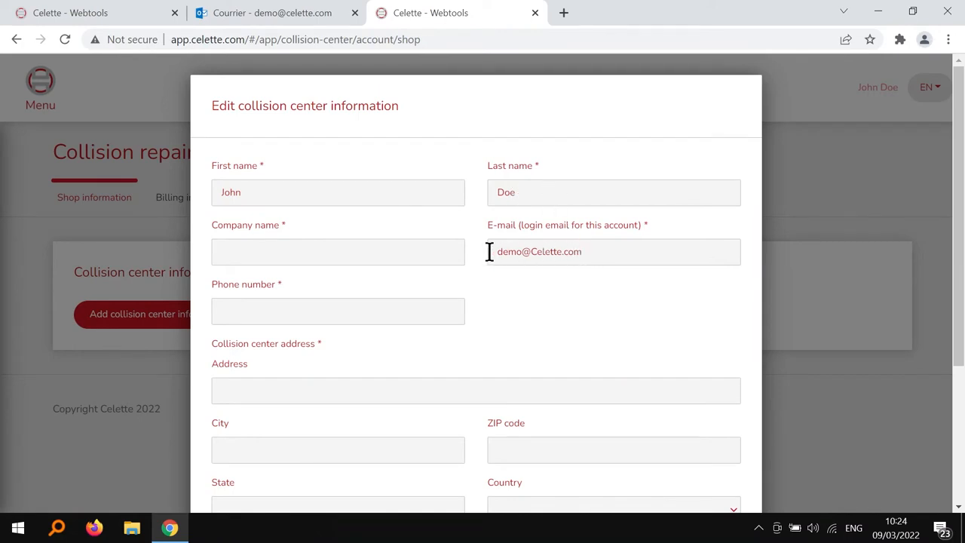
Step: Fill in company 'Celette', the shop's phone number, street address, city, ZIP code and region
{"action": "scroll", "coordinate": [479, 252], "scroll_direction": "down", "scroll_amount": 1}
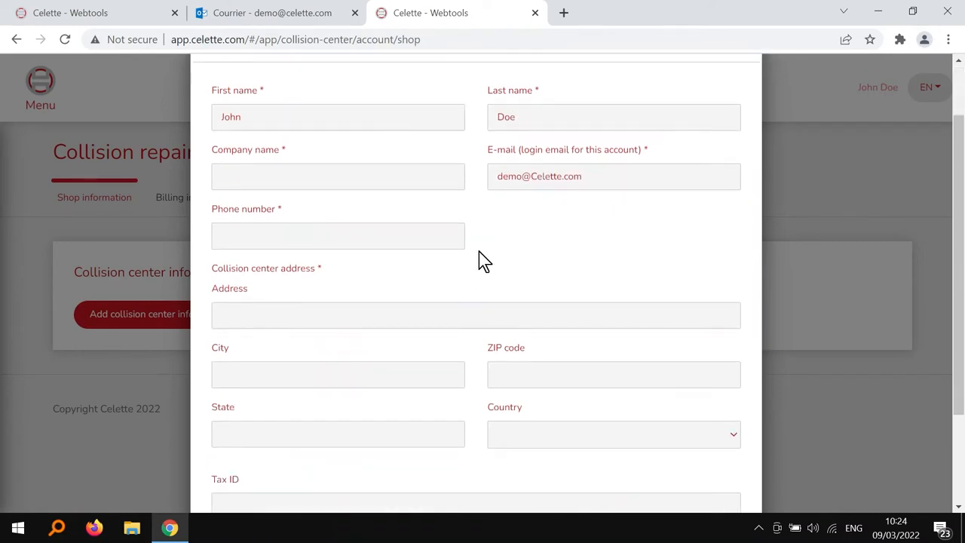
{"action": "left_click", "coordinate": [392, 176]}
{"action": "type", "text": "Celette"}
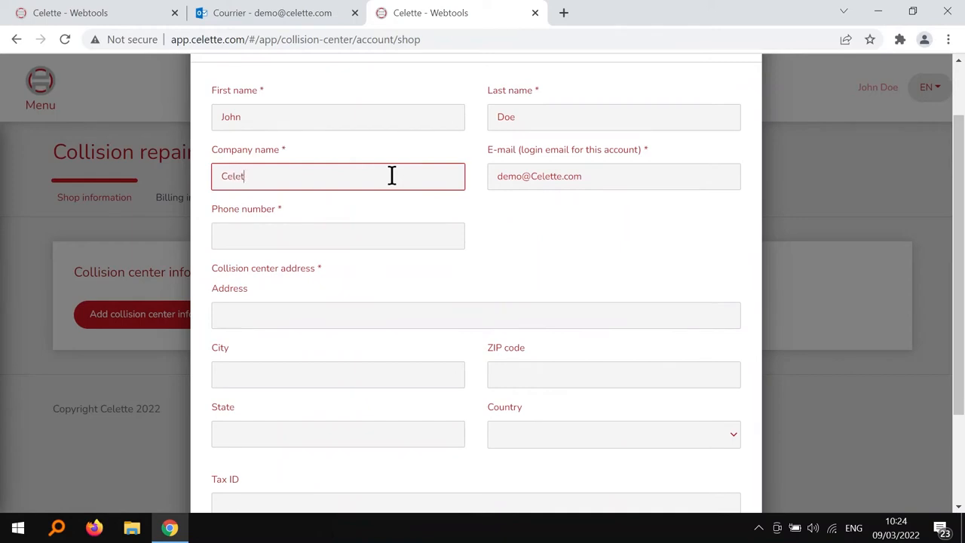
{"action": "left_click", "coordinate": [379, 240]}
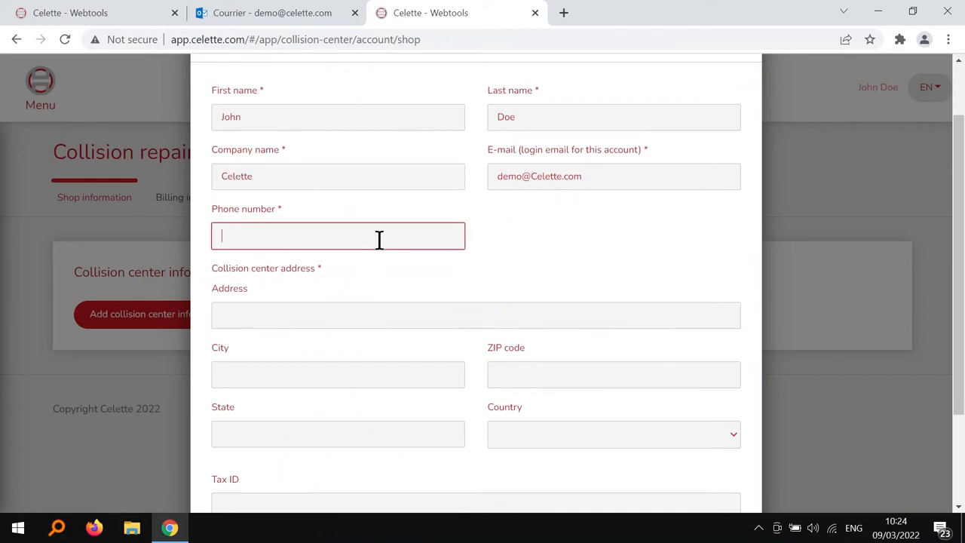
{"action": "left_click", "coordinate": [384, 314]}
{"action": "type", "text": "Celette France 3, "}
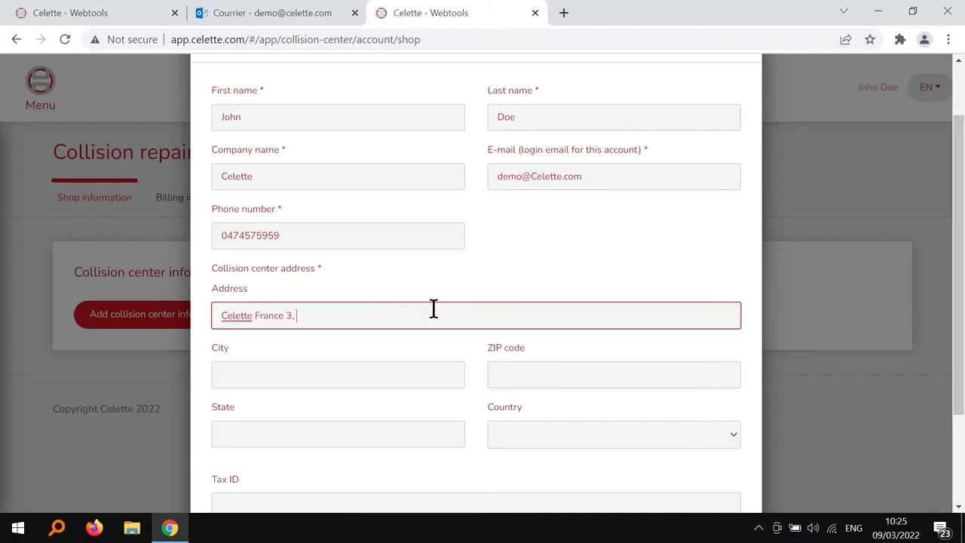
{"action": "type", "text": "avenue Marcellin Berthelot"}
{"action": "left_click", "coordinate": [416, 370]}
{"action": "type", "text": "Vienne"}
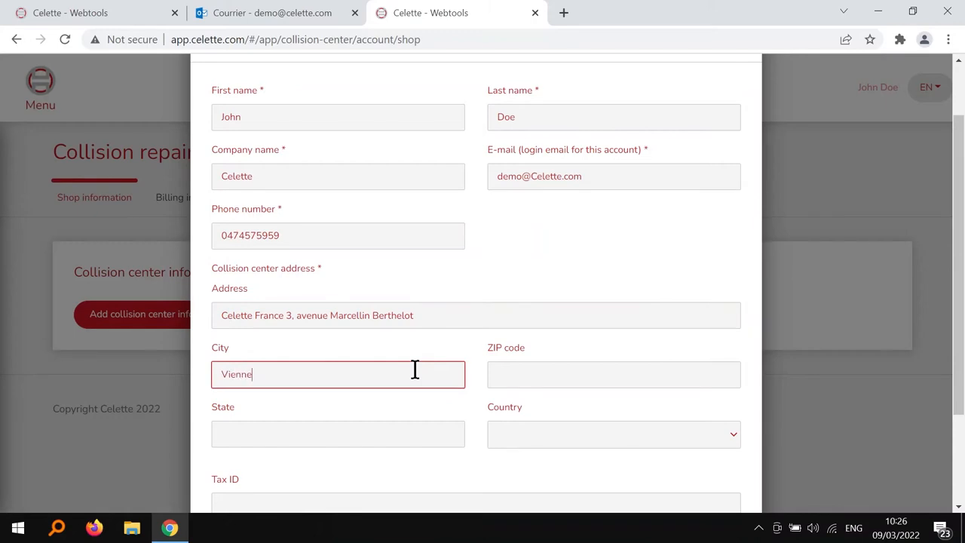
{"action": "left_click", "coordinate": [517, 375]}
{"action": "type", "text": "38200"}
{"action": "left_click", "coordinate": [430, 434]}
{"action": "type", "text": "Isere"}
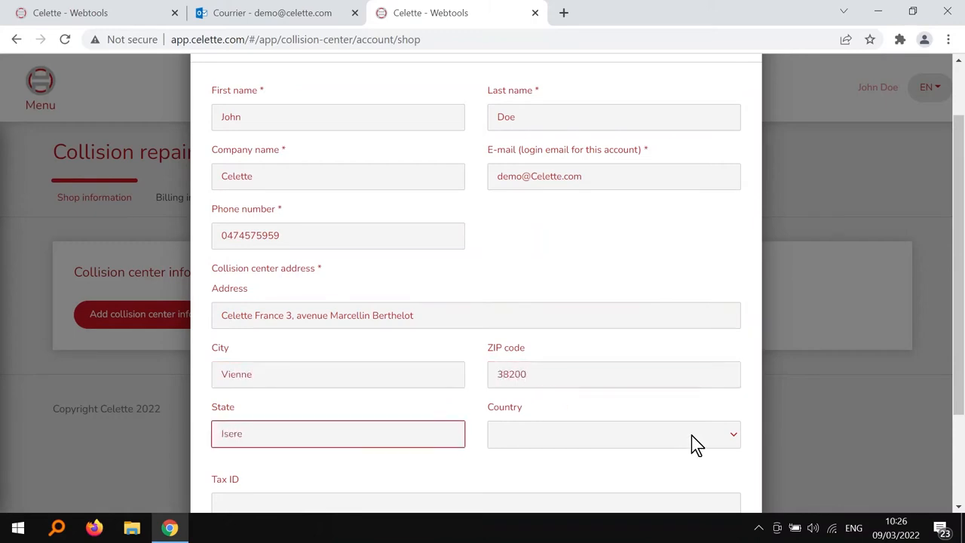
Step: Set the shop's country to France and submit the collision center information
{"action": "left_click", "coordinate": [691, 437]}
{"action": "key", "text": "f"}
{"action": "scroll", "coordinate": [637, 349], "scroll_direction": "down", "scroll_amount": 3}
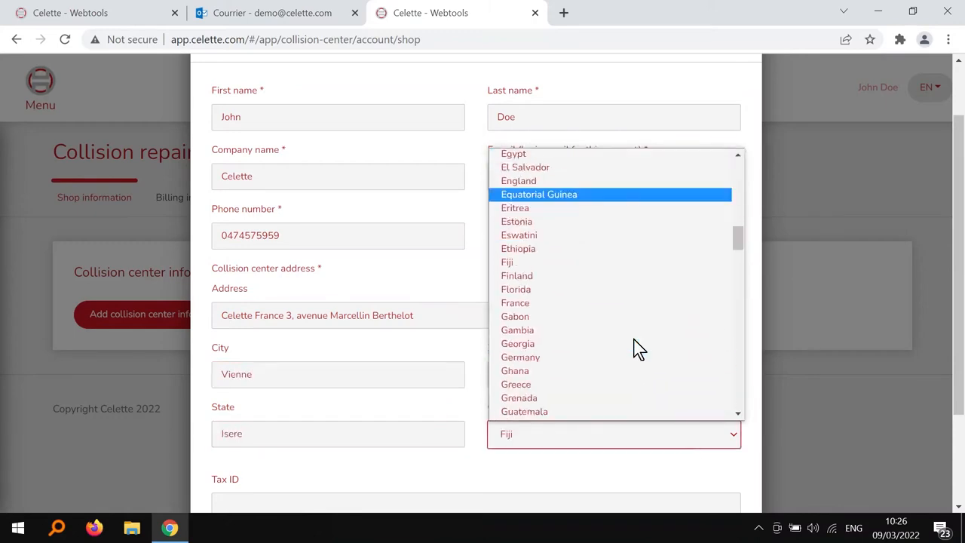
{"action": "left_click", "coordinate": [572, 302]}
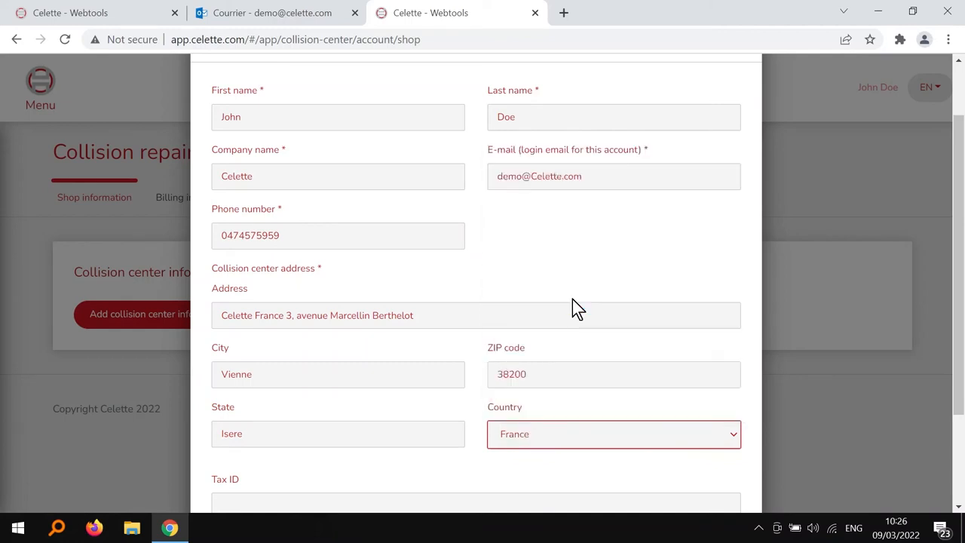
{"action": "scroll", "coordinate": [572, 309], "scroll_direction": "down", "scroll_amount": 2}
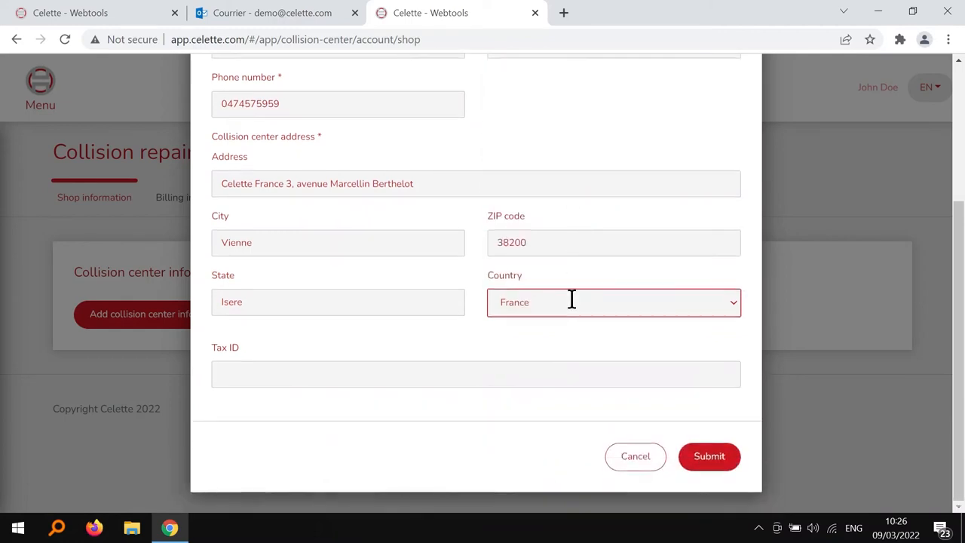
{"action": "left_click", "coordinate": [706, 457]}
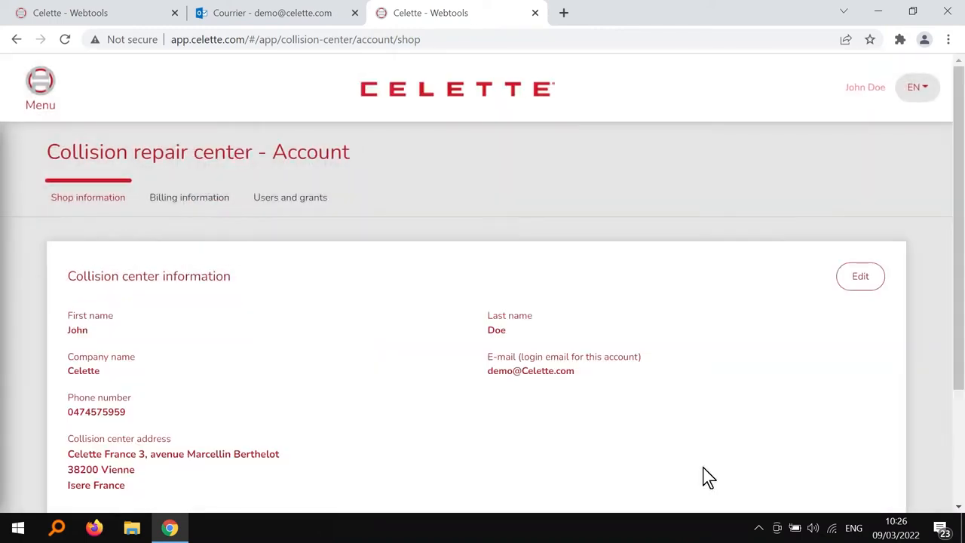
Step: From the collision center account's Billing information tab, open the Add billing contact form
{"action": "scroll", "coordinate": [707, 476], "scroll_direction": "down", "scroll_amount": 1}
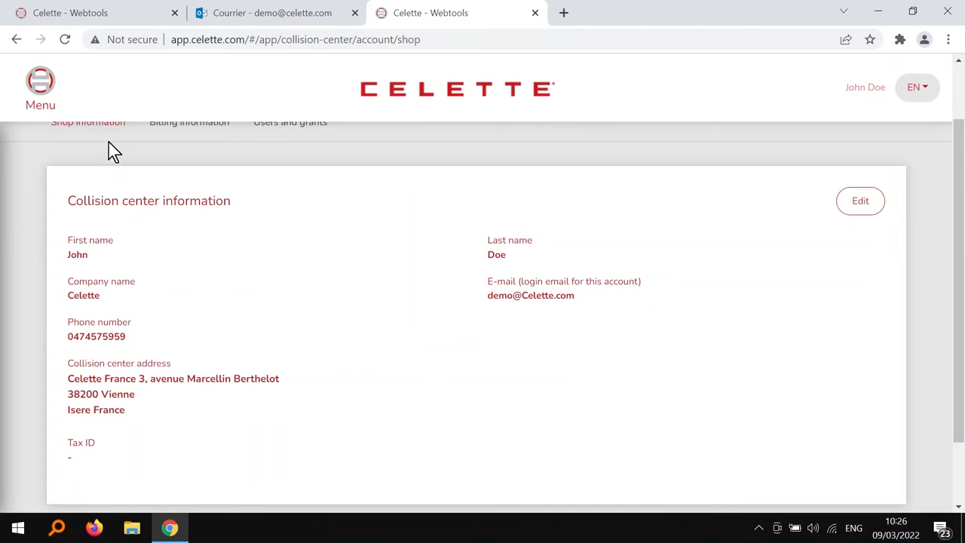
{"action": "left_click", "coordinate": [56, 97]}
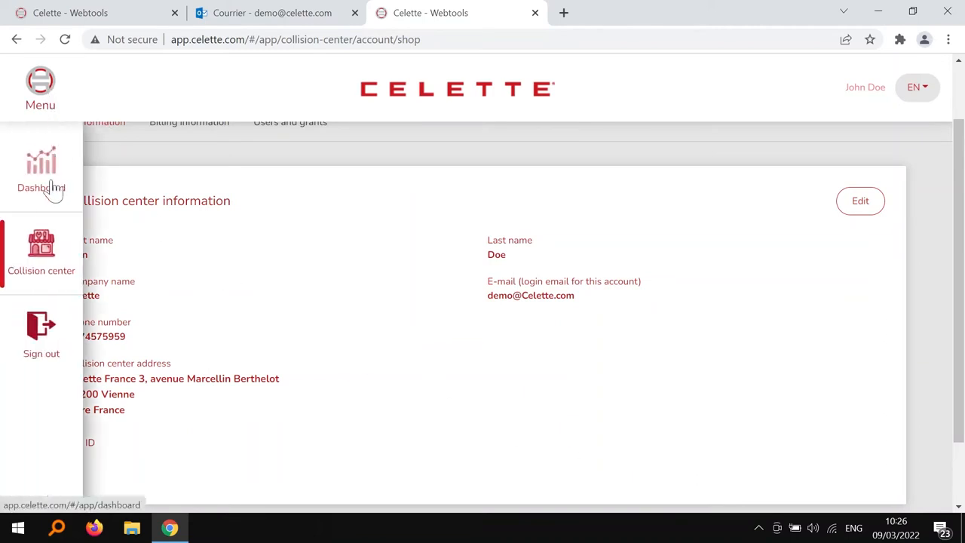
{"action": "left_click", "coordinate": [27, 185]}
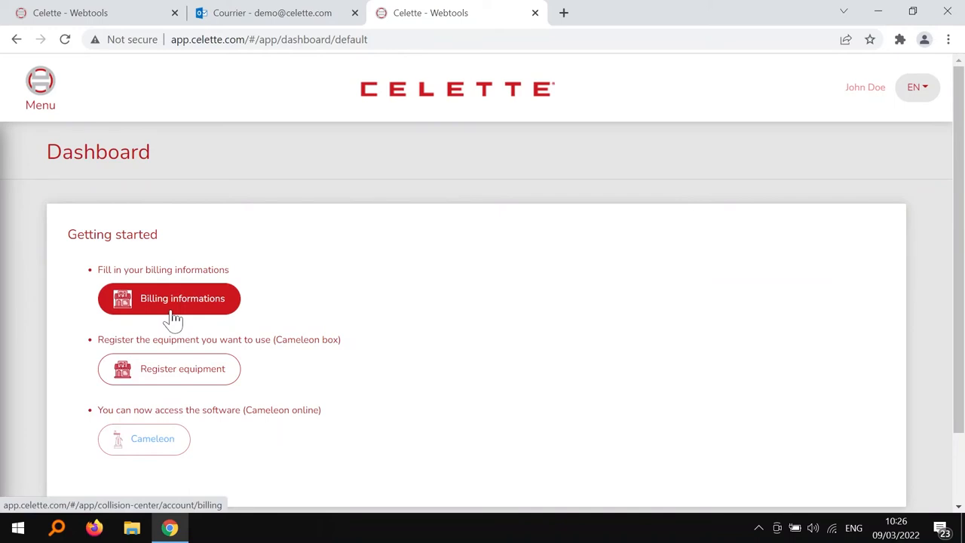
{"action": "left_click", "coordinate": [49, 88]}
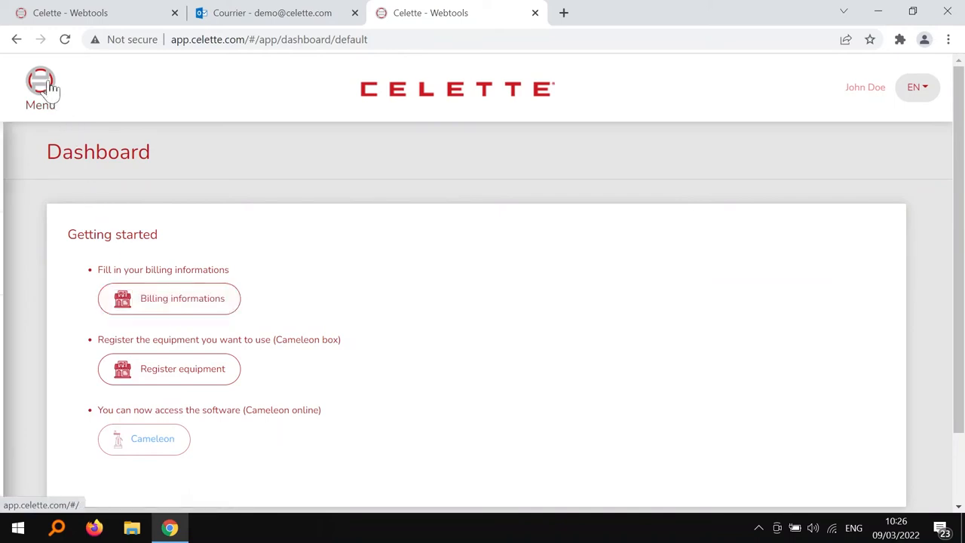
{"action": "left_click", "coordinate": [22, 264]}
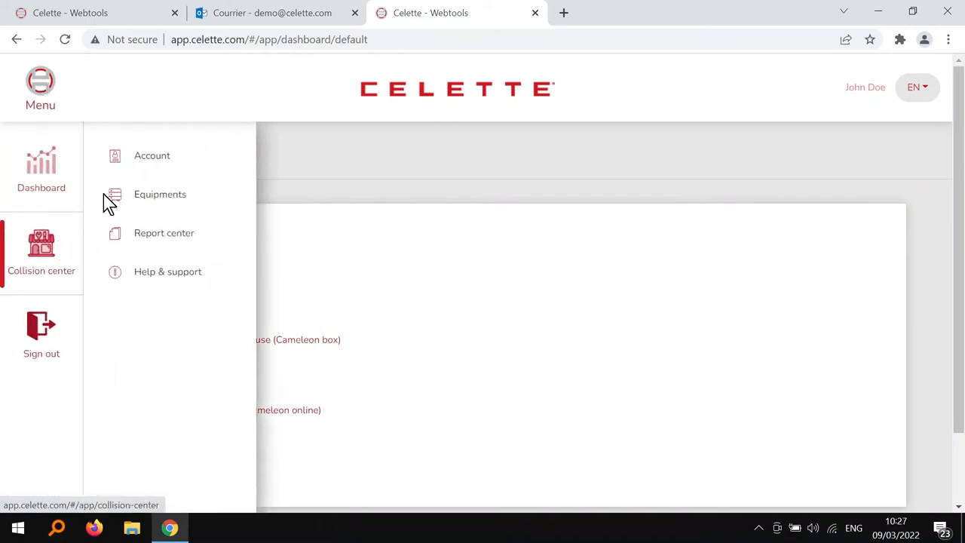
{"action": "left_click", "coordinate": [146, 165]}
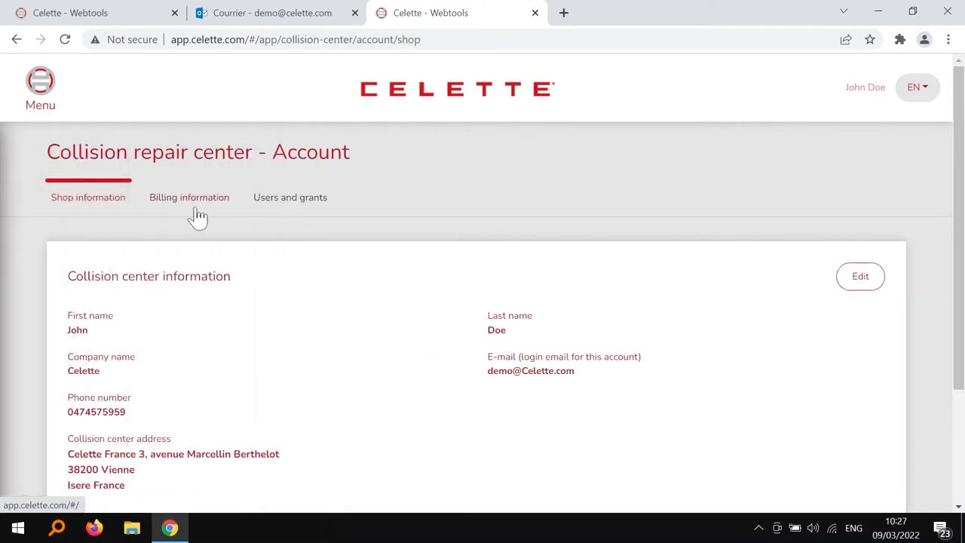
{"action": "left_click", "coordinate": [196, 212]}
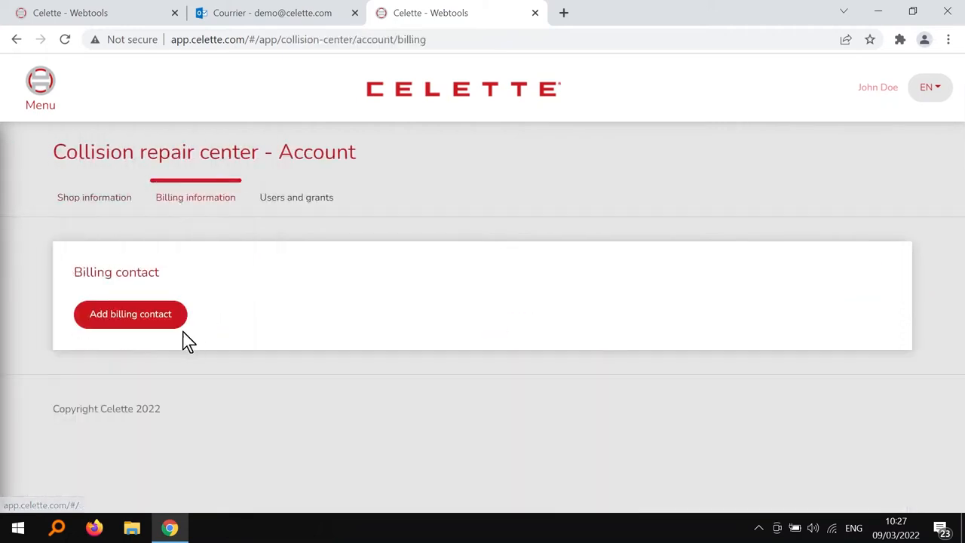
{"action": "left_click", "coordinate": [128, 332]}
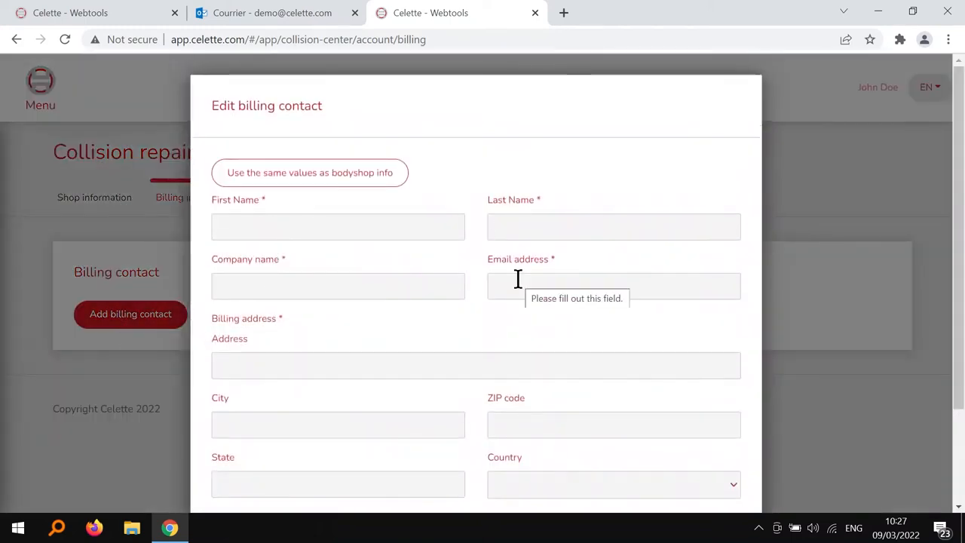
Step: Fill the billing contact with the same values as the bodyshop info and submit it
{"action": "left_click", "coordinate": [370, 183]}
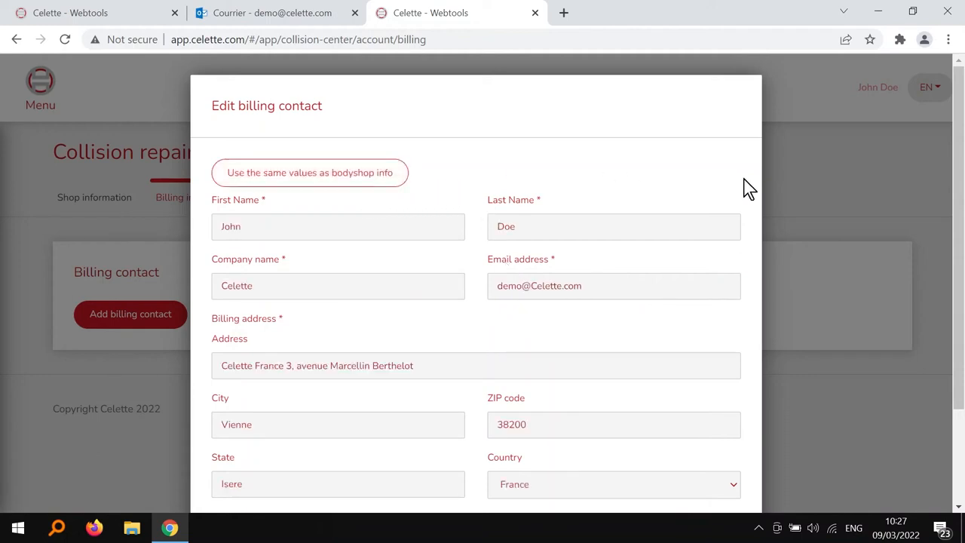
{"action": "scroll", "coordinate": [750, 188], "scroll_direction": "down", "scroll_amount": 1}
{"action": "scroll", "coordinate": [745, 185], "scroll_direction": "down", "scroll_amount": 1}
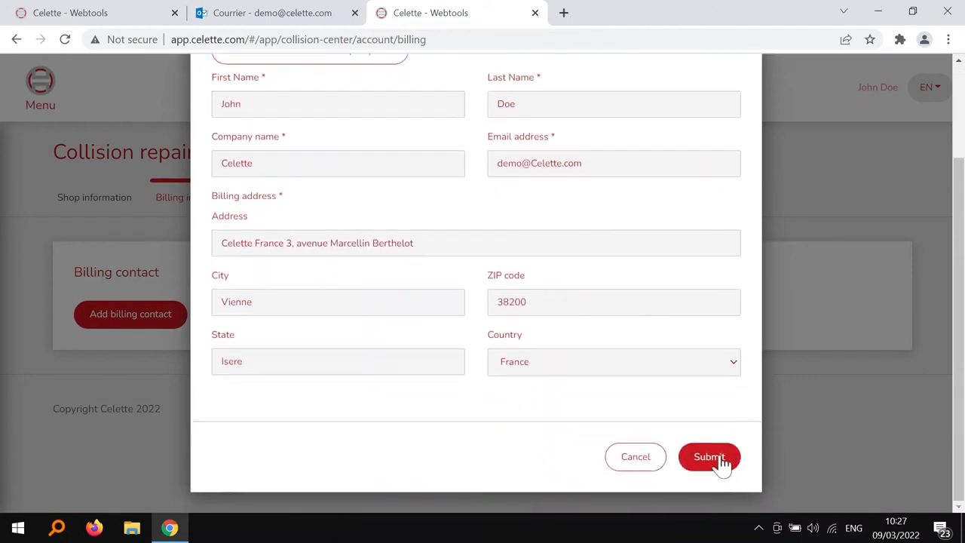
{"action": "left_click", "coordinate": [709, 457]}
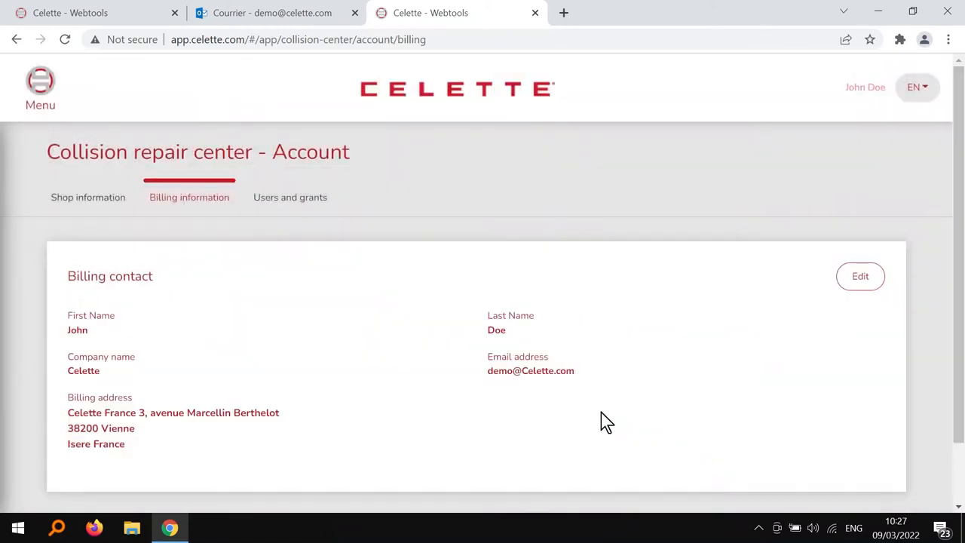
{"action": "left_click", "coordinate": [42, 84]}
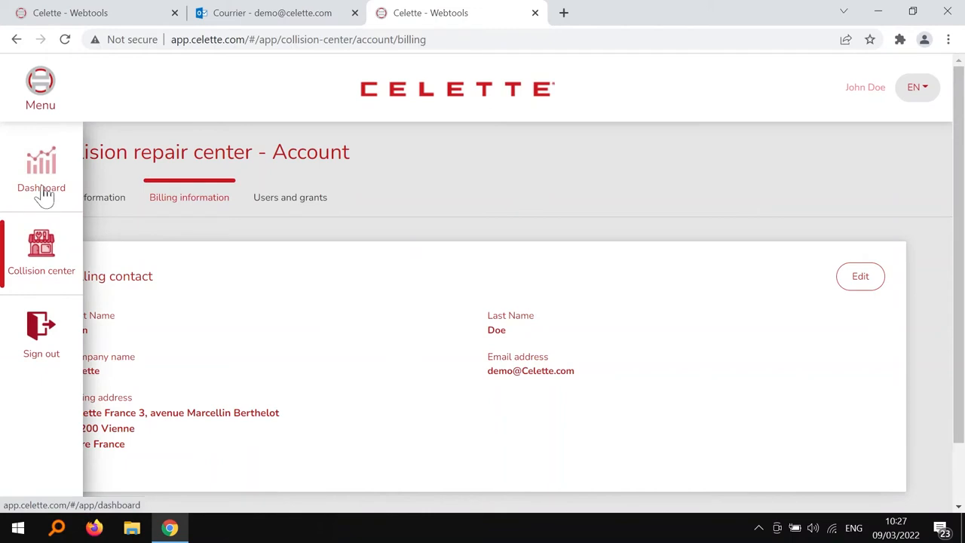
Step: Open the collision center's Equipments page and start the Register new equipment dialog
{"action": "left_click", "coordinate": [23, 190]}
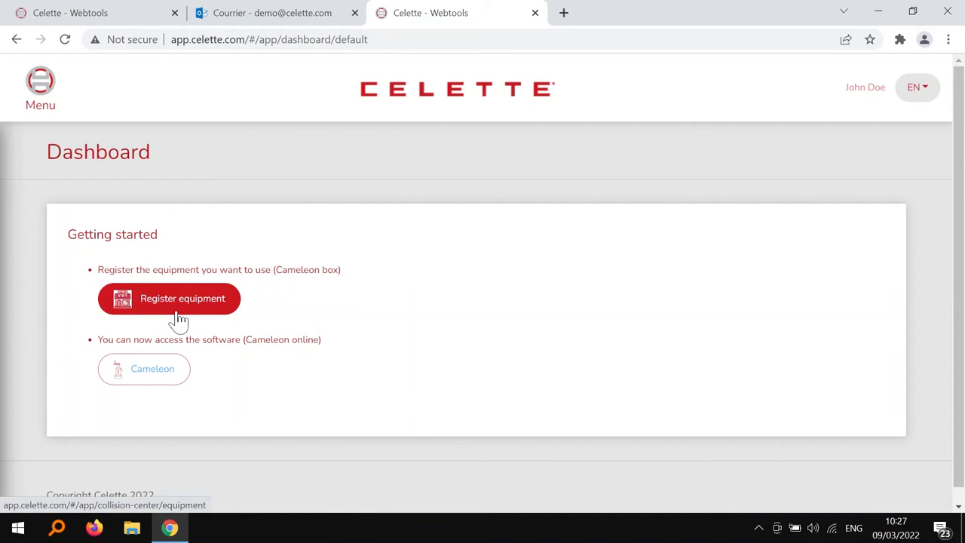
{"action": "left_click", "coordinate": [40, 96]}
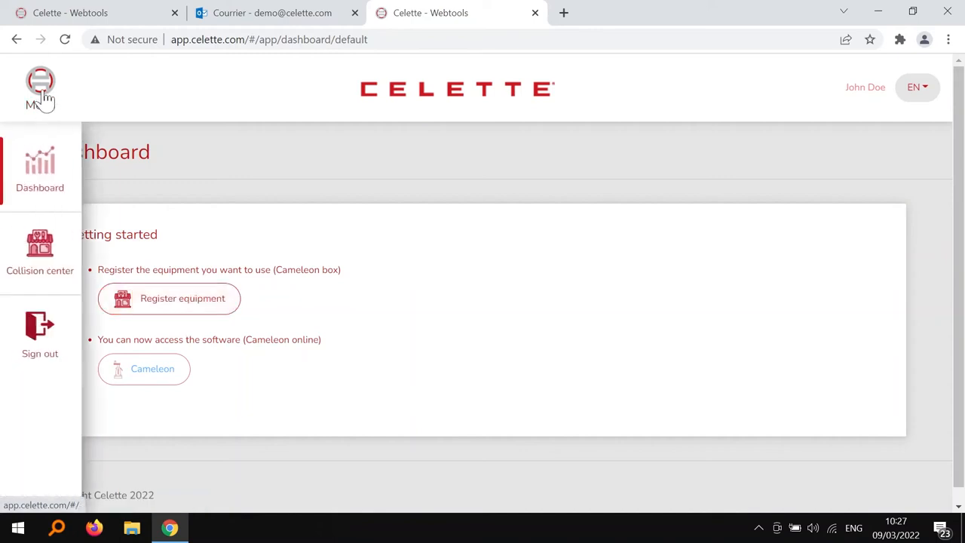
{"action": "left_click", "coordinate": [55, 263]}
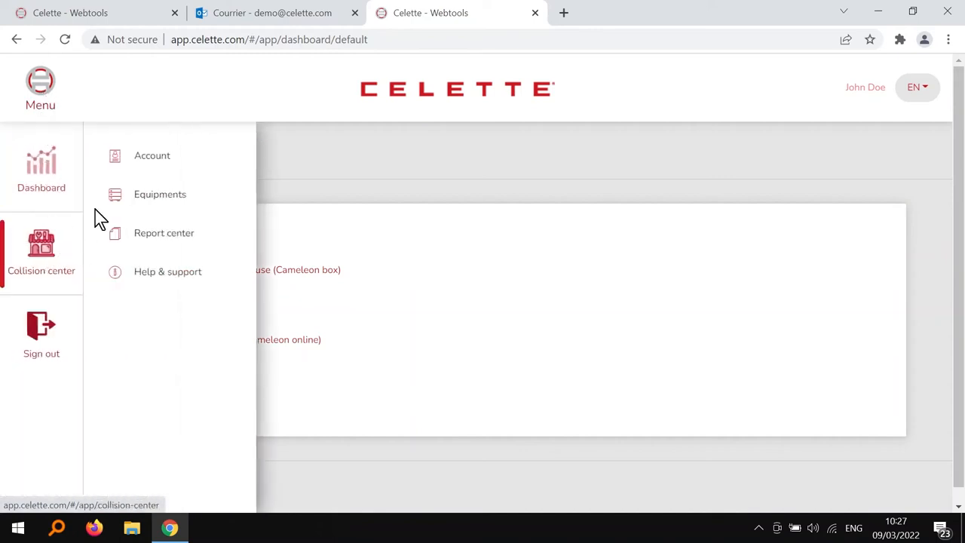
{"action": "left_click", "coordinate": [141, 197]}
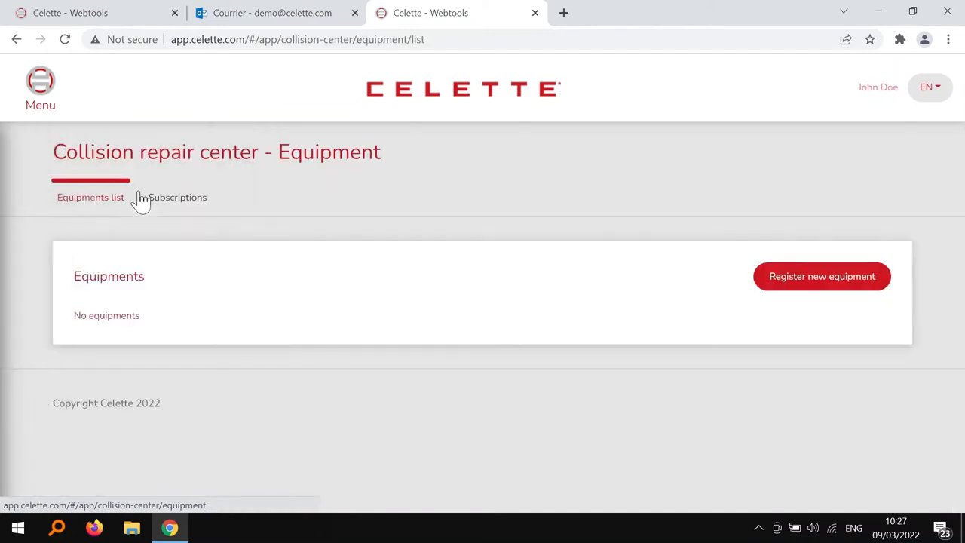
{"action": "left_click", "coordinate": [825, 295]}
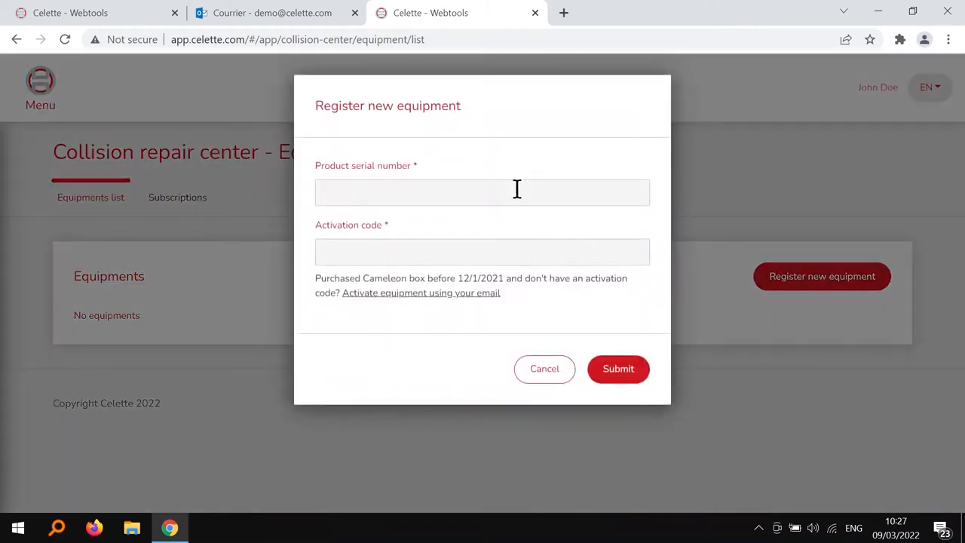
Step: Try the e-mail activation option, then return to the activation code form
{"action": "left_click", "coordinate": [515, 192]}
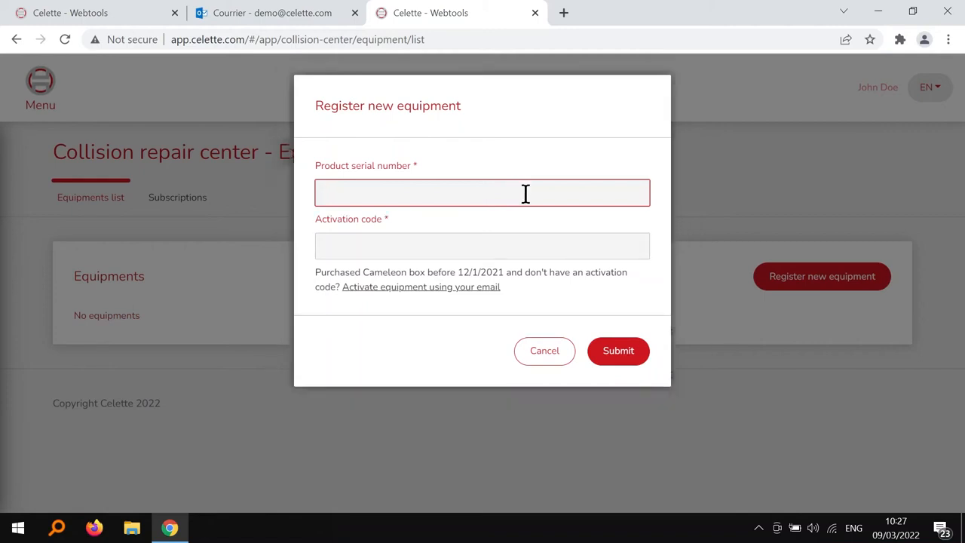
{"action": "left_click", "coordinate": [479, 288]}
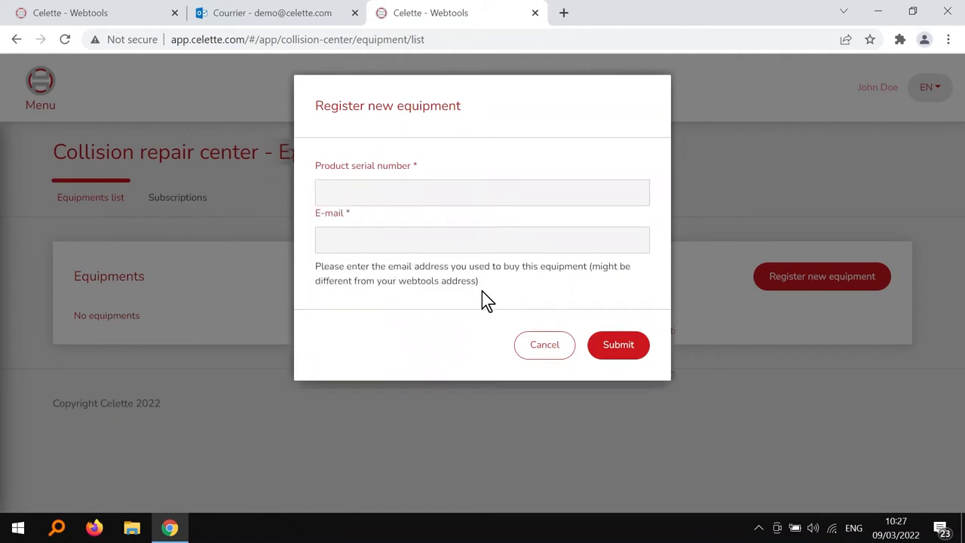
{"action": "left_click", "coordinate": [455, 193]}
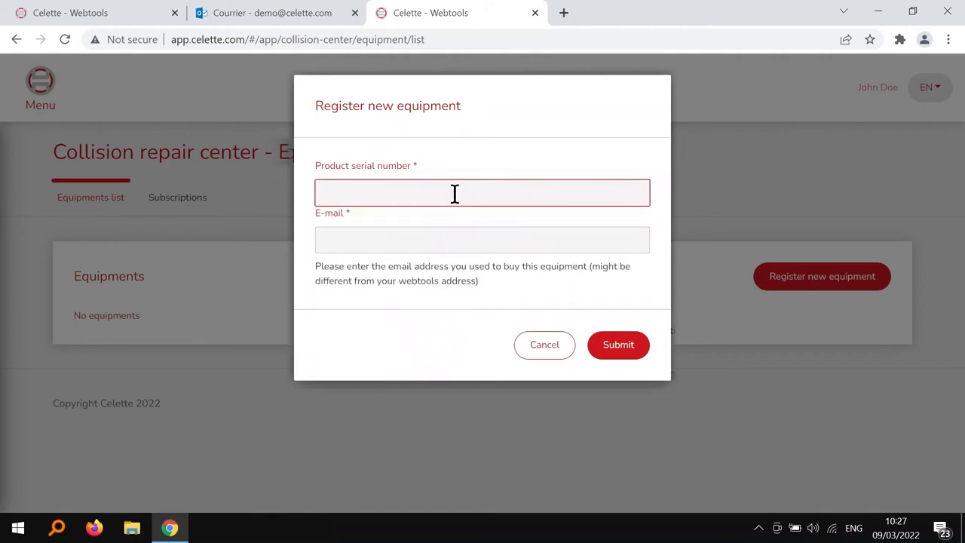
{"action": "left_click", "coordinate": [450, 245]}
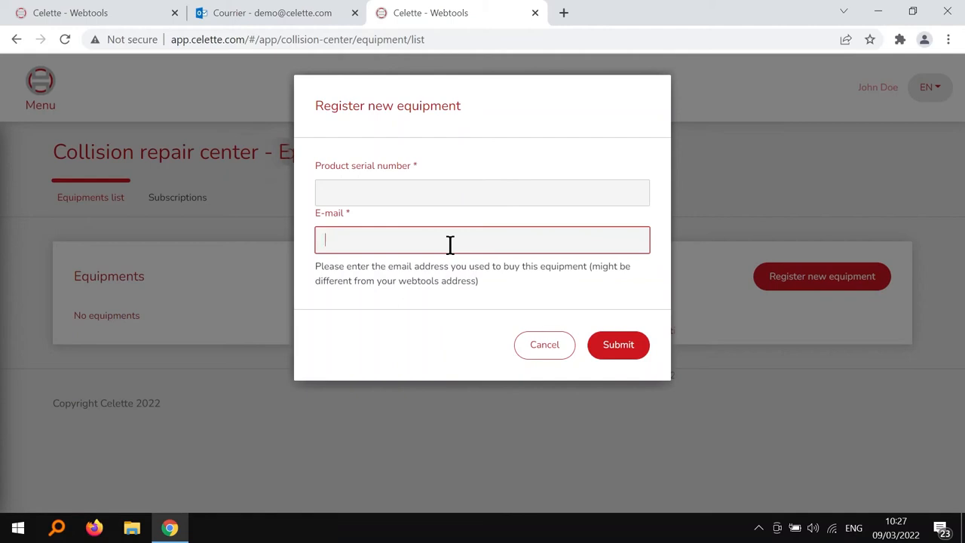
{"action": "left_click", "coordinate": [554, 344]}
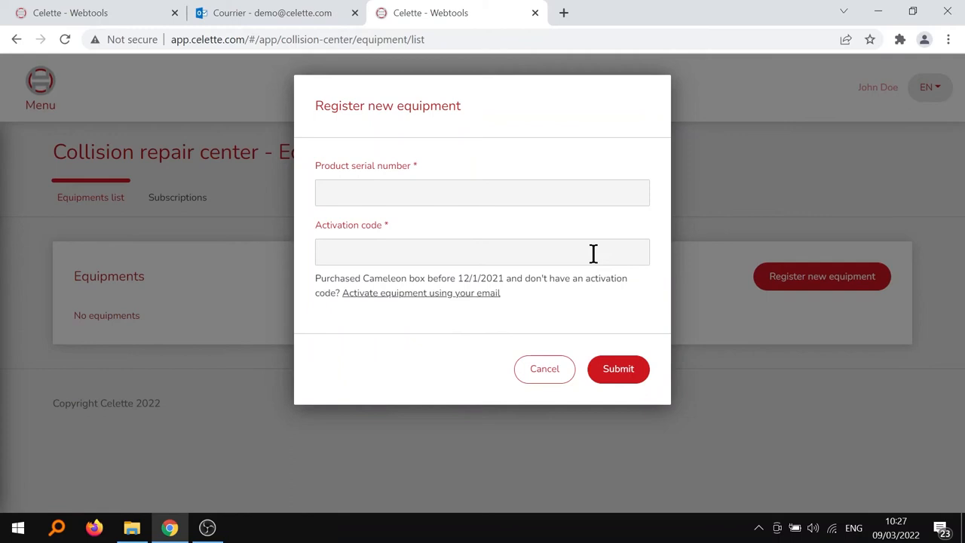
Step: Register the equipment with serial number 9999 and its activation code
{"action": "left_click", "coordinate": [514, 191]}
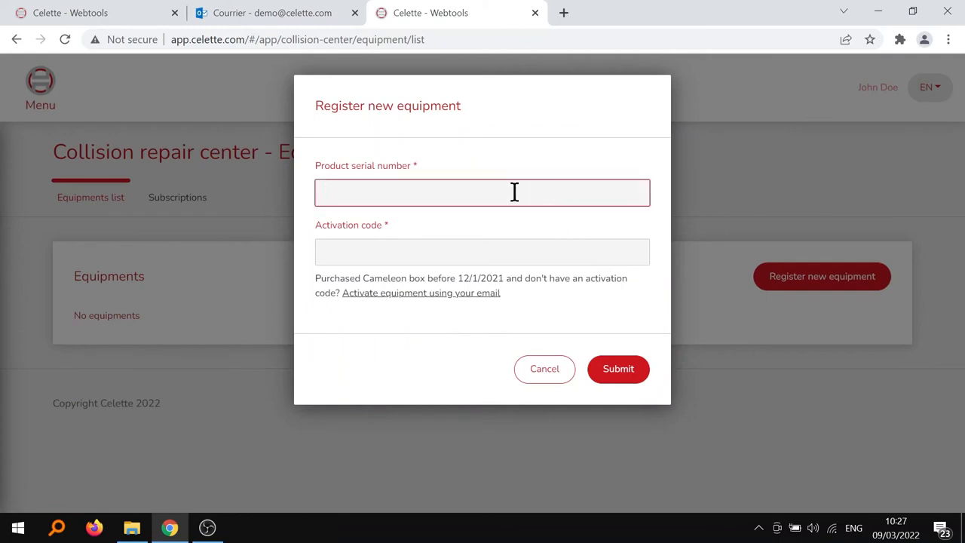
{"action": "type", "text": "9999"}
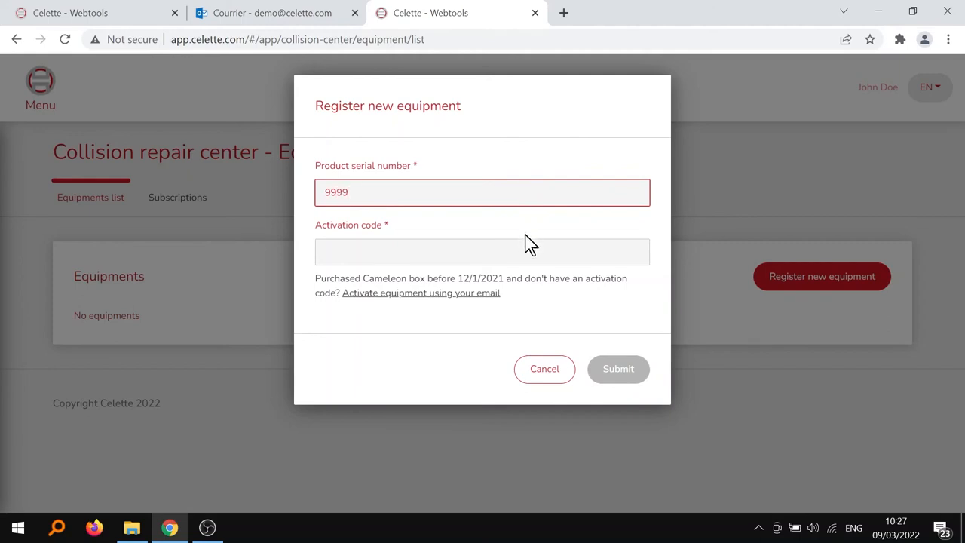
{"action": "left_click", "coordinate": [521, 252]}
{"action": "type", "text": "1Q2W3"}
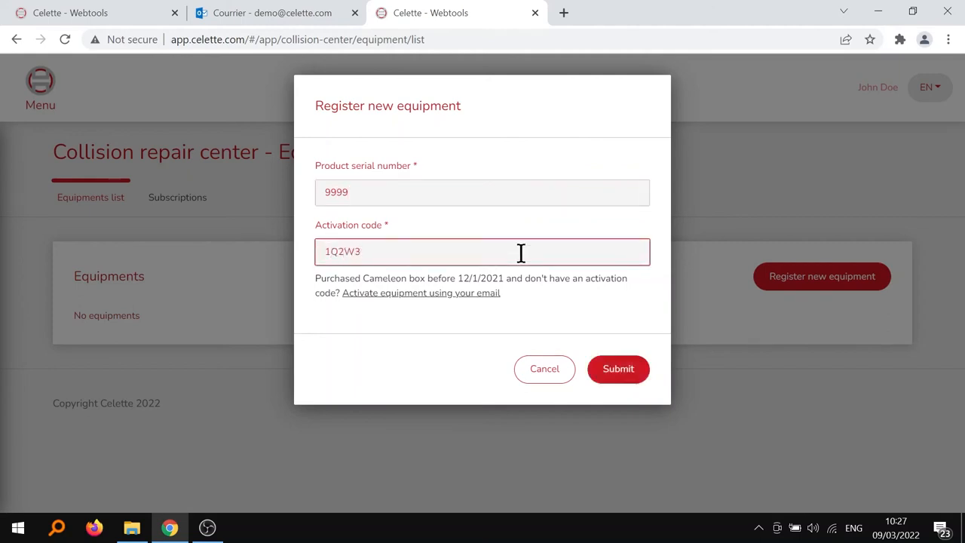
{"action": "type", "text": "E4R5T6Y7U8I"}
{"action": "left_click", "coordinate": [628, 383]}
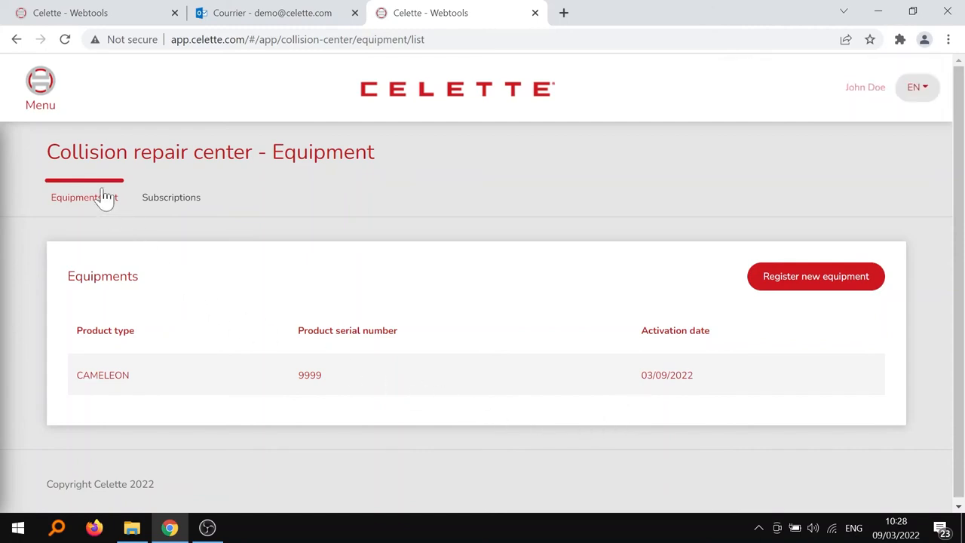
{"action": "left_click", "coordinate": [46, 101]}
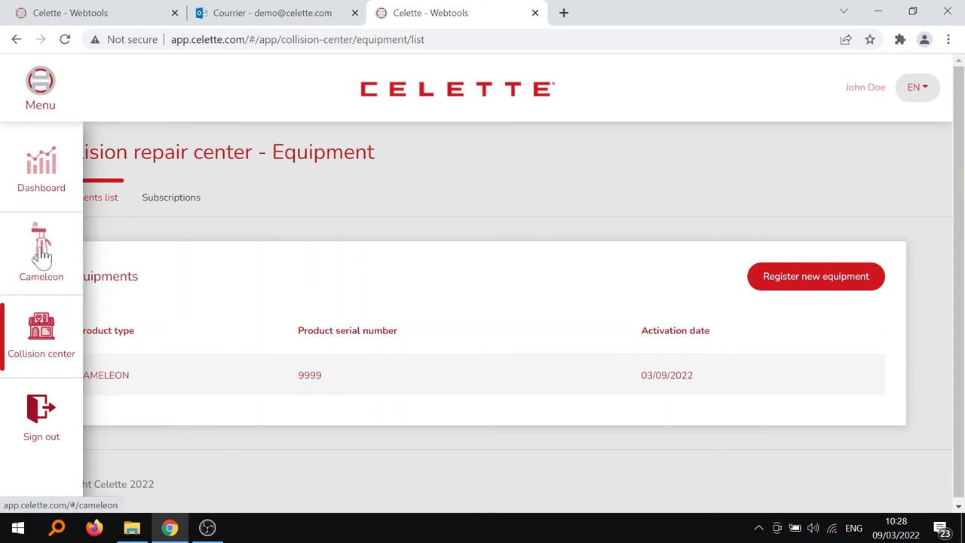
{"action": "left_click", "coordinate": [41, 257]}
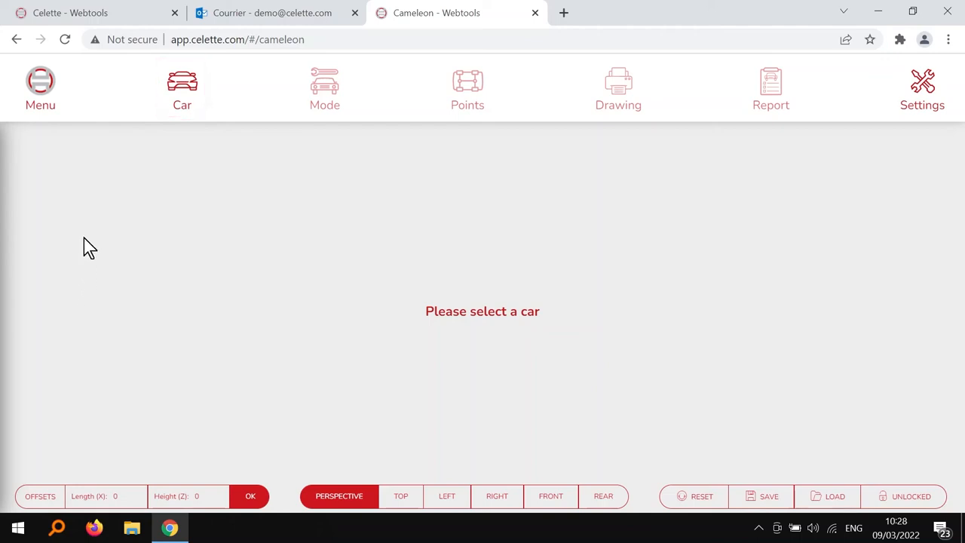
{"action": "left_click", "coordinate": [57, 89]}
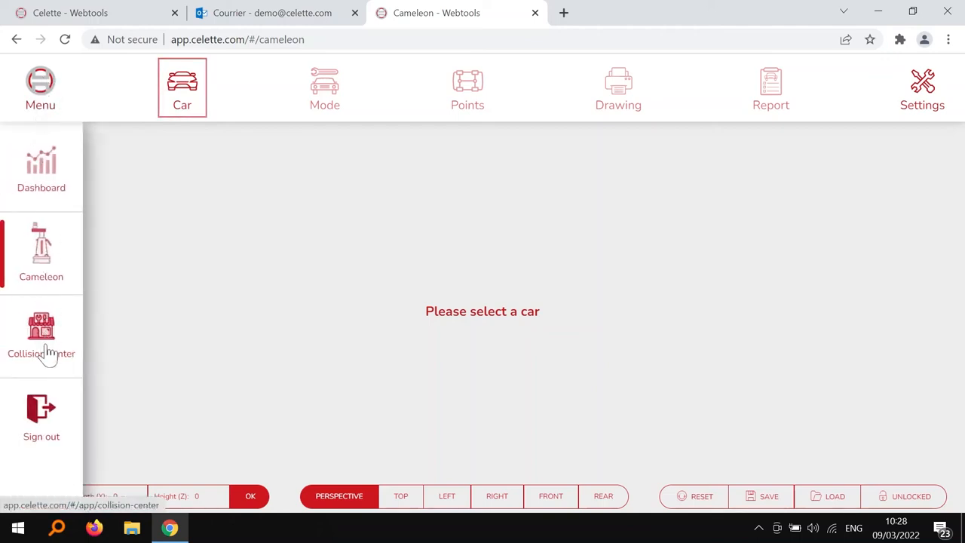
{"action": "mouse_move", "coordinate": [47, 354]}
{"action": "left_click", "coordinate": [136, 198]}
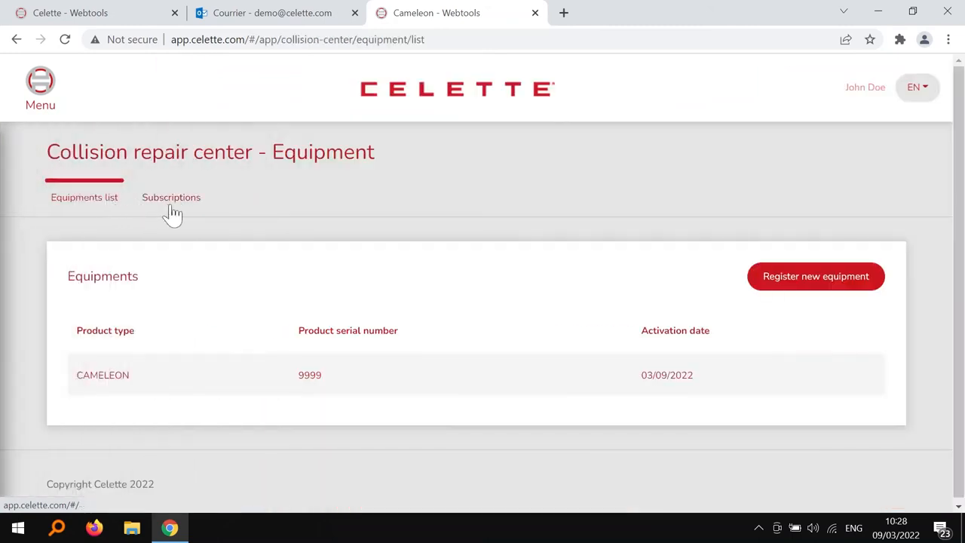
Step: Show the Subscriptions tab listing the yearly Cameleon all in one plan for unit 9999
{"action": "left_click", "coordinate": [171, 199]}
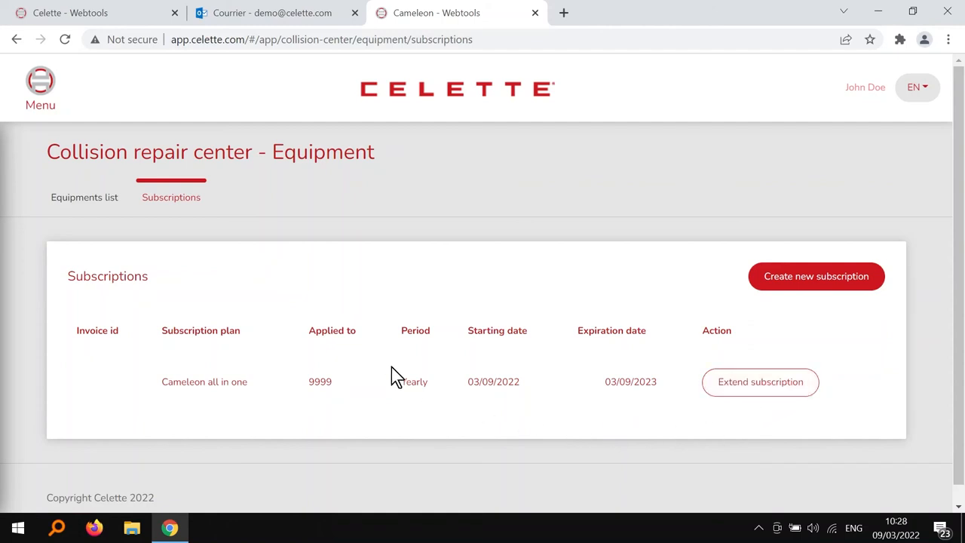
{"action": "left_click", "coordinate": [40, 105]}
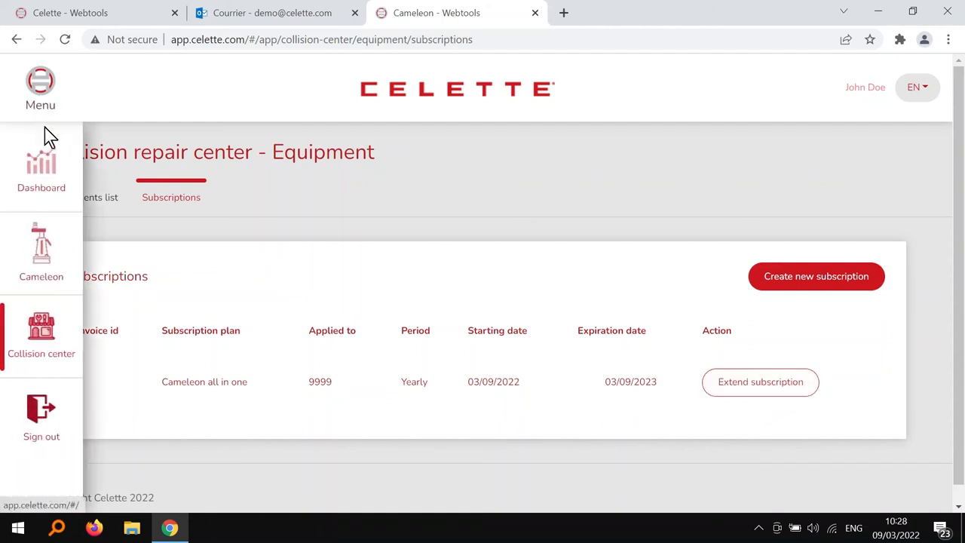
{"action": "left_click", "coordinate": [42, 335]}
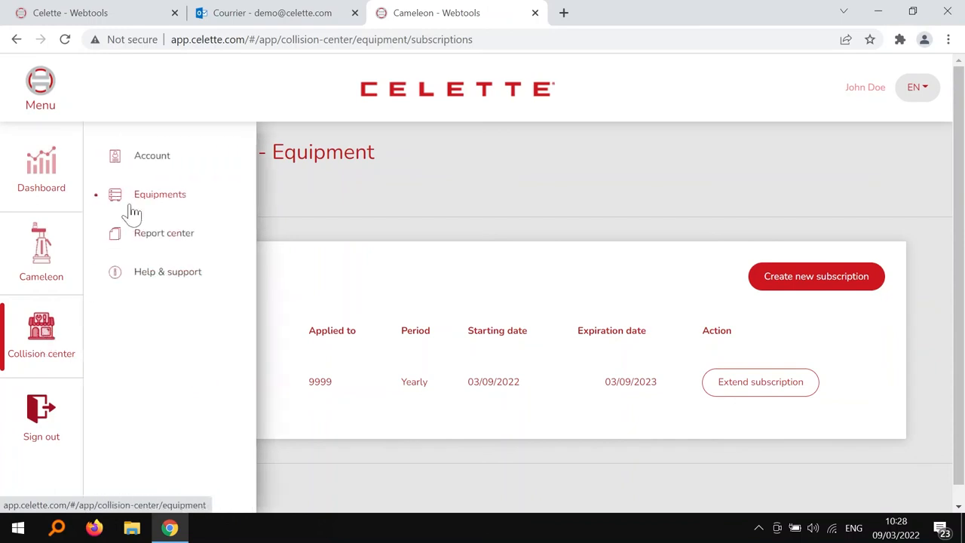
Step: Review the collision center account's shop and billing details, then view its still-empty users and grants list
{"action": "left_click", "coordinate": [143, 162]}
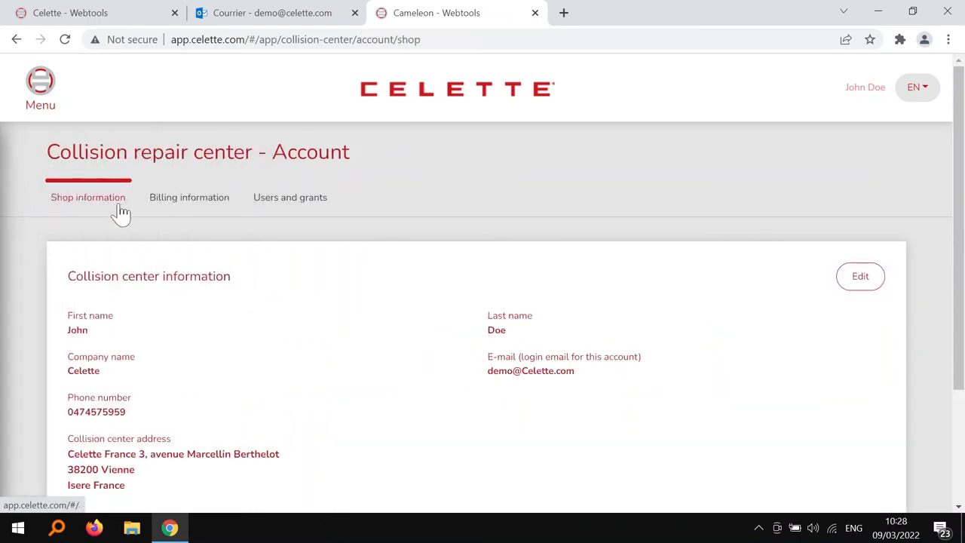
{"action": "left_click", "coordinate": [183, 209]}
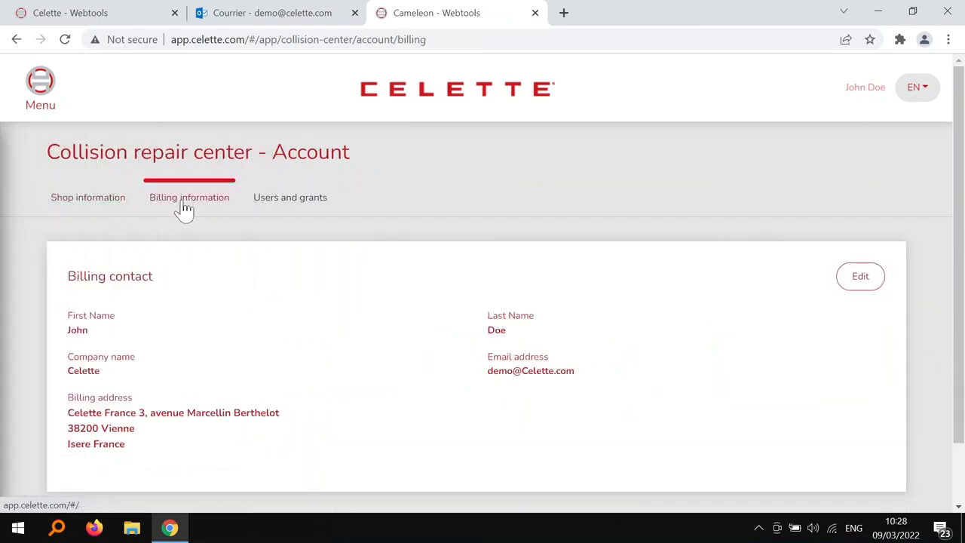
{"action": "left_click", "coordinate": [291, 208]}
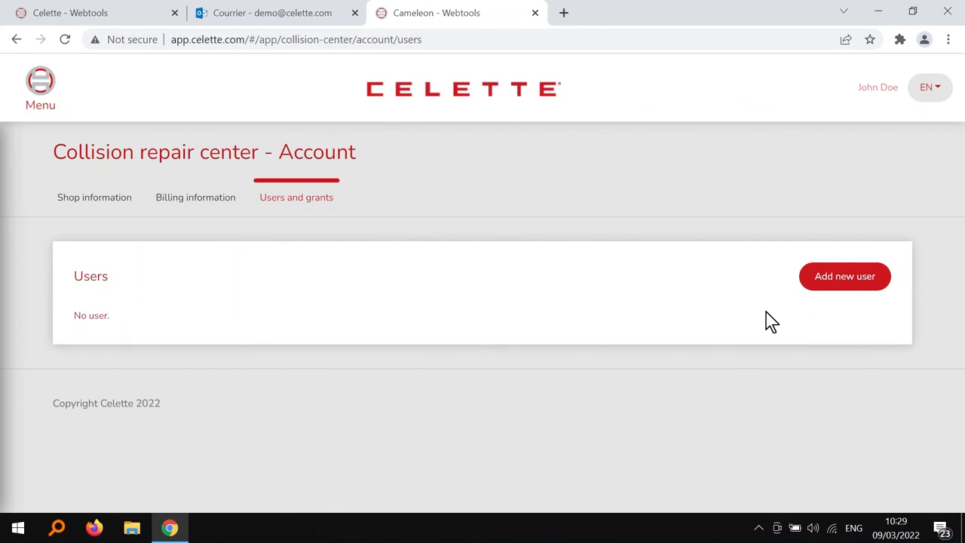
Step: Create a new user with their first name, last name, e-mail address and a confirmed password, then submit
{"action": "left_click", "coordinate": [851, 290]}
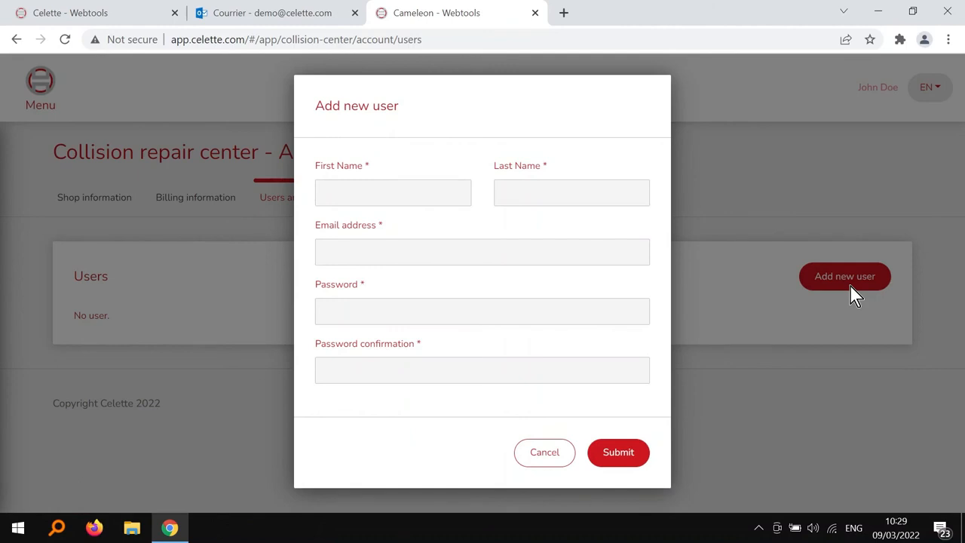
{"action": "left_click", "coordinate": [450, 192]}
{"action": "type", "text": "Jane"}
{"action": "left_click", "coordinate": [590, 192]}
{"action": "type", "text": "Dough"}
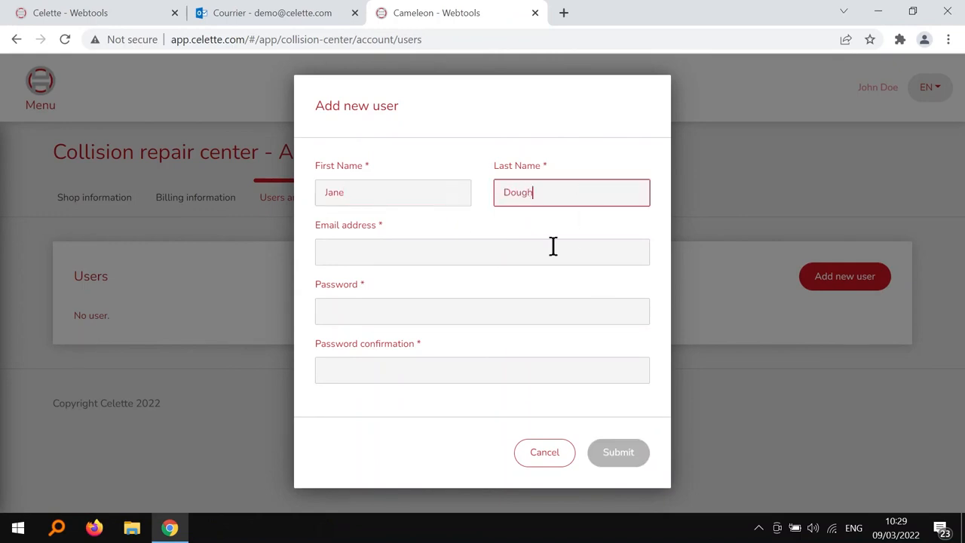
{"action": "left_click", "coordinate": [549, 251]}
{"action": "left_click", "coordinate": [521, 317]}
{"action": "type", "text": "******"}
{"action": "left_click", "coordinate": [525, 369]}
{"action": "type", "text": "*****"}
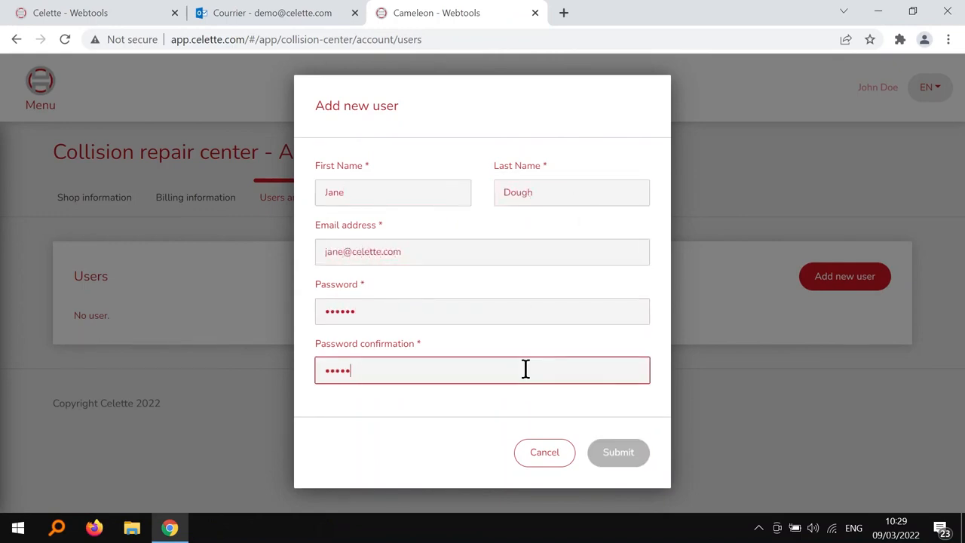
{"action": "type", "text": "*"}
{"action": "left_click", "coordinate": [626, 469]}
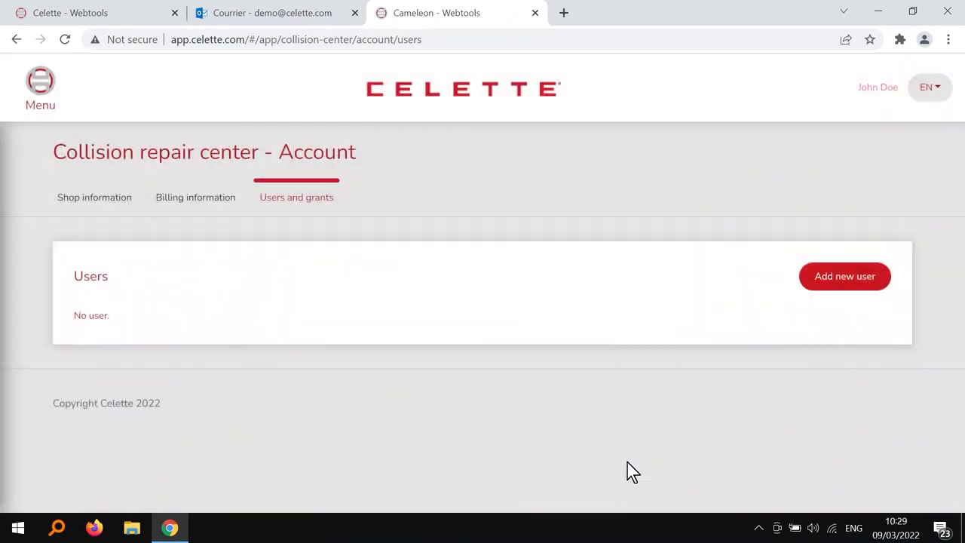